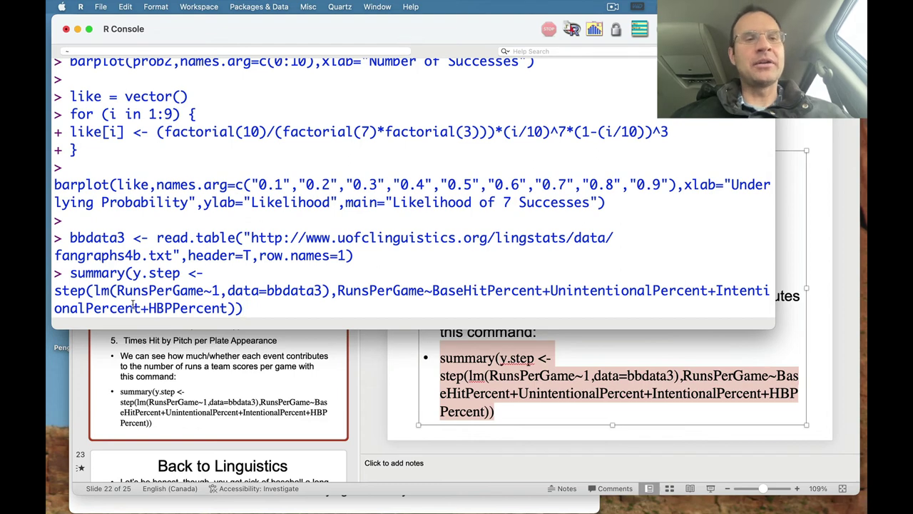
{"action": "left_click", "coordinate": [125, 290]}
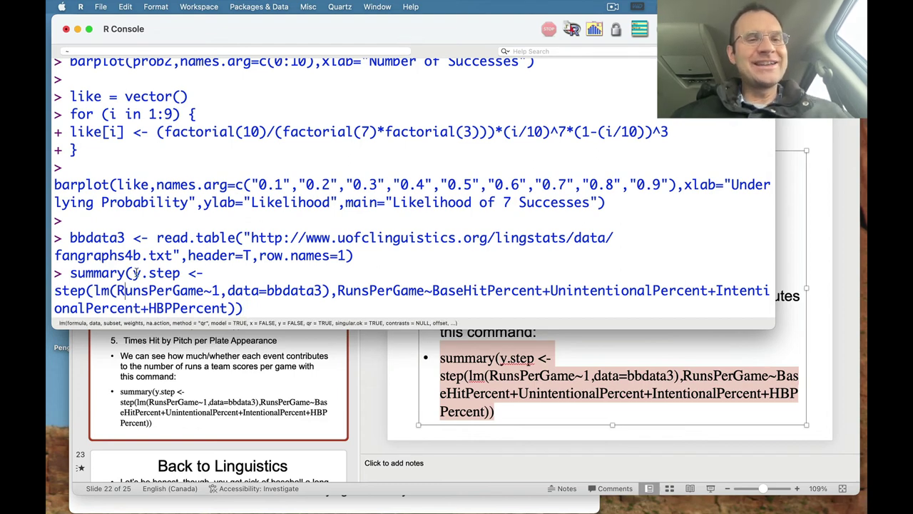
{"action": "left_click_drag", "start_coordinate": [132, 273], "coordinate": [187, 274]}
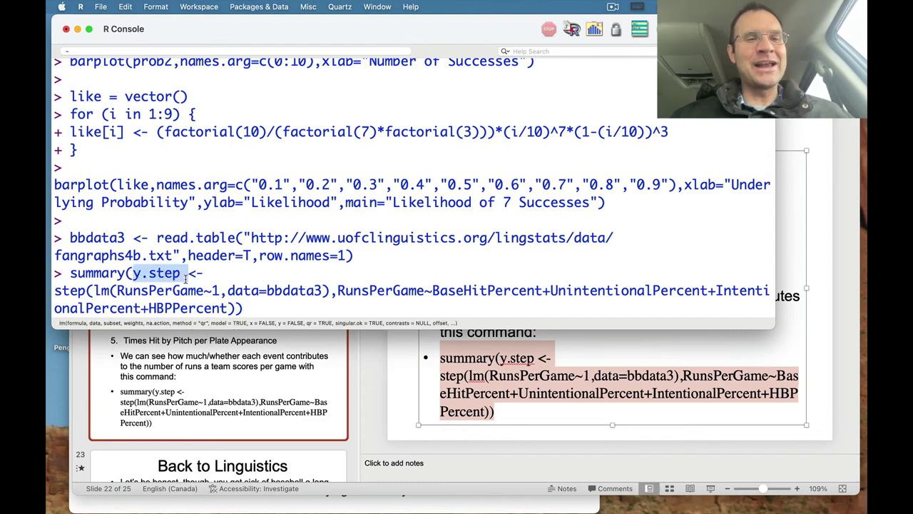
{"action": "left_click", "coordinate": [188, 273]}
{"action": "left_click_drag", "start_coordinate": [55, 290], "coordinate": [221, 285]}
{"action": "left_click", "coordinate": [107, 293]}
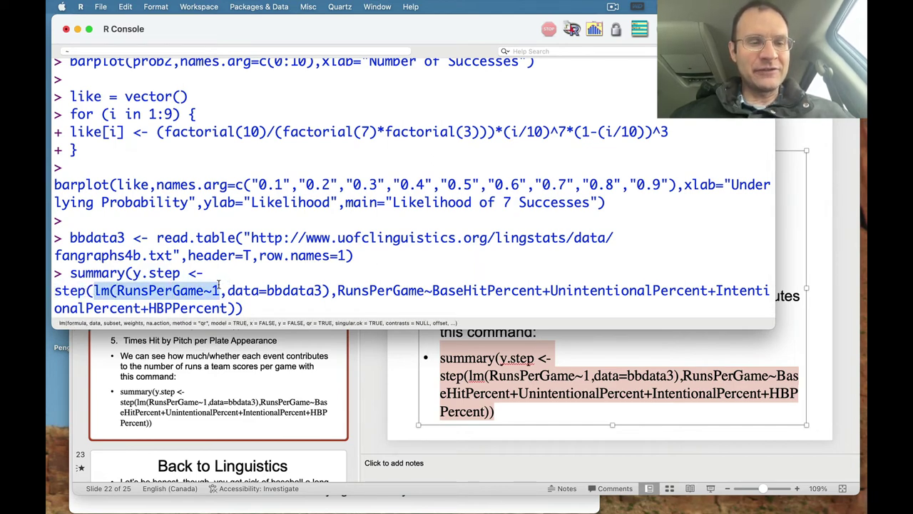
{"action": "left_click", "coordinate": [126, 288]}
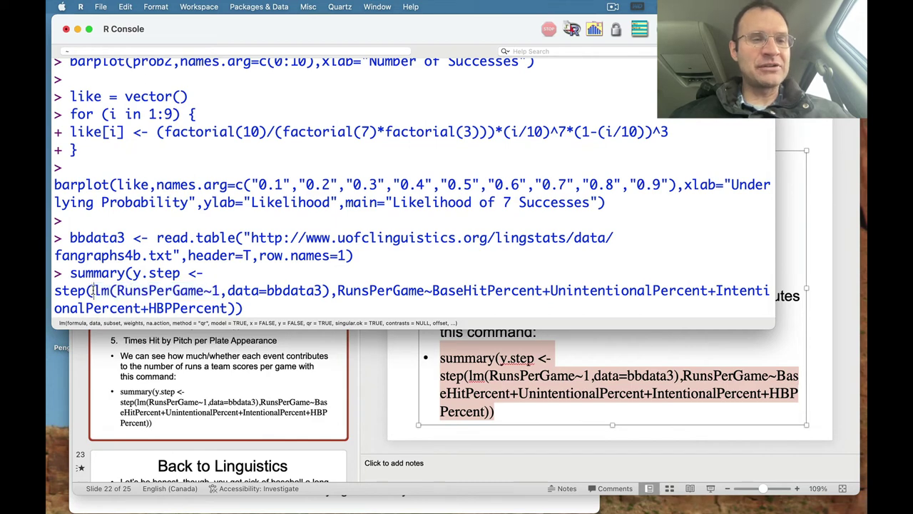
{"action": "left_click_drag", "start_coordinate": [93, 290], "coordinate": [206, 290]}
{"action": "left_click", "coordinate": [115, 290]}
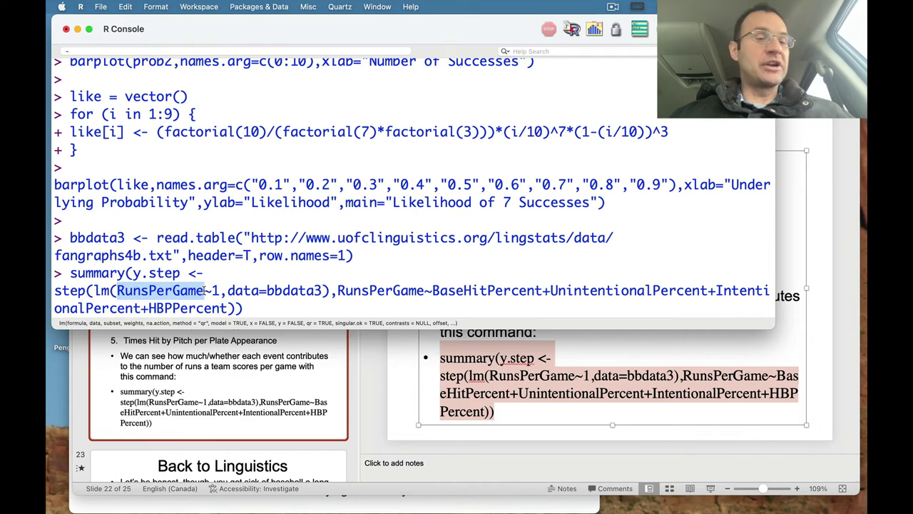
{"action": "left_click", "coordinate": [212, 290]}
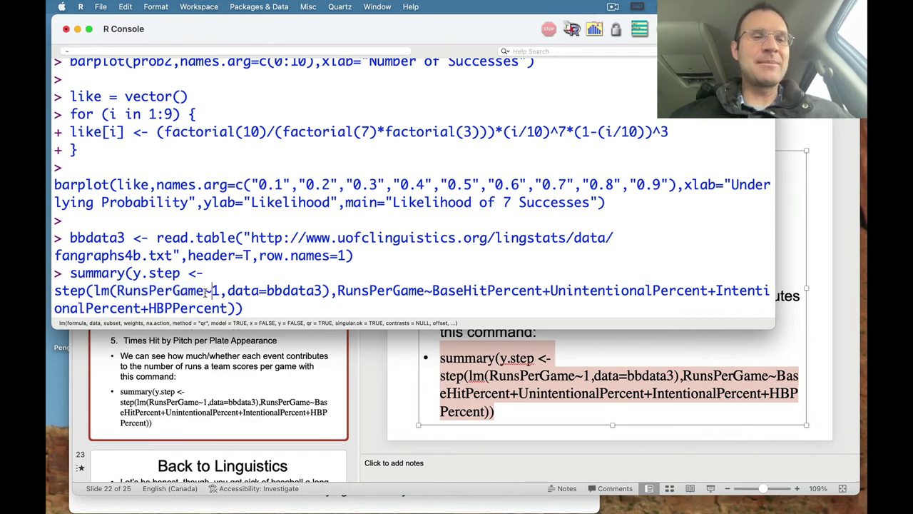
{"action": "left_click_drag", "start_coordinate": [203, 290], "coordinate": [212, 290]}
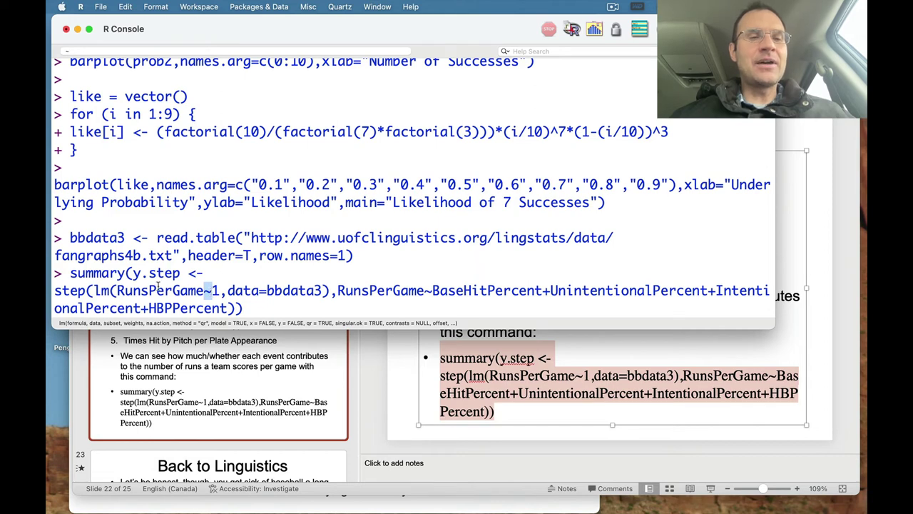
{"action": "left_click_drag", "start_coordinate": [118, 290], "coordinate": [214, 290]}
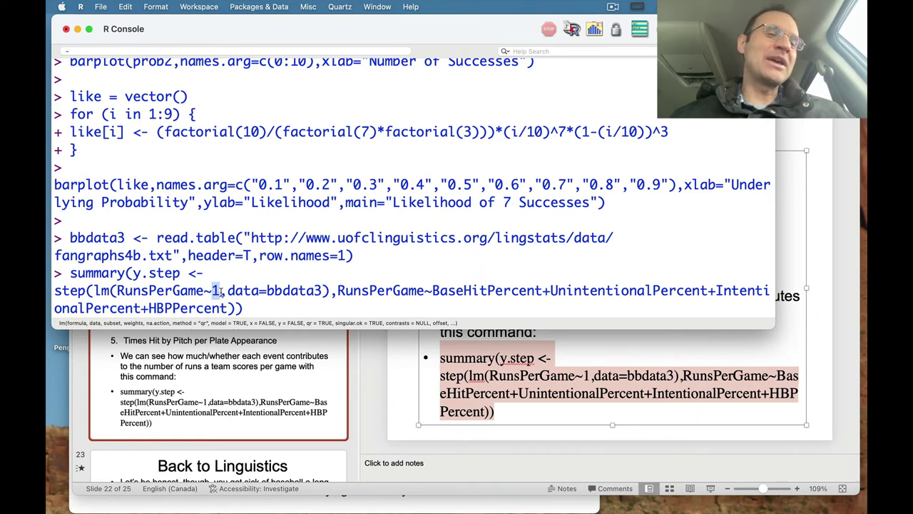
{"action": "left_click", "coordinate": [222, 290]}
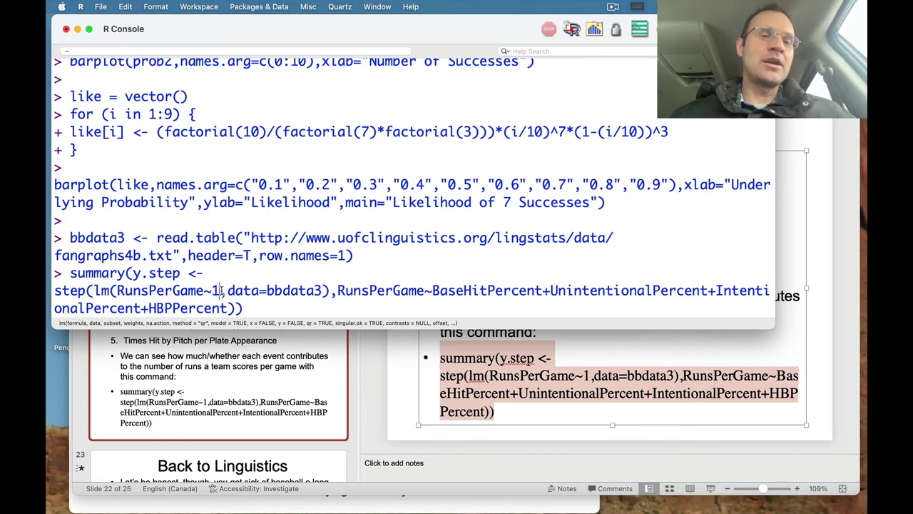
{"action": "left_click_drag", "start_coordinate": [118, 290], "coordinate": [219, 293]}
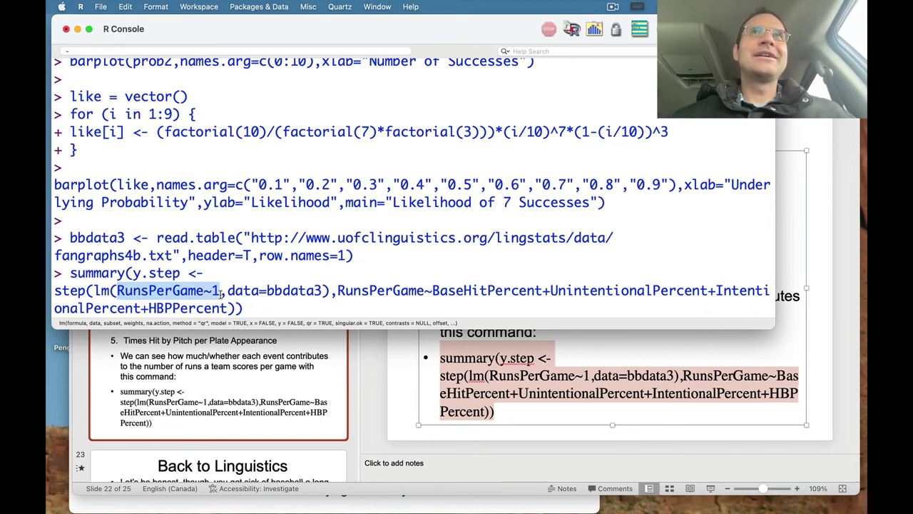
{"action": "left_click", "coordinate": [222, 291]}
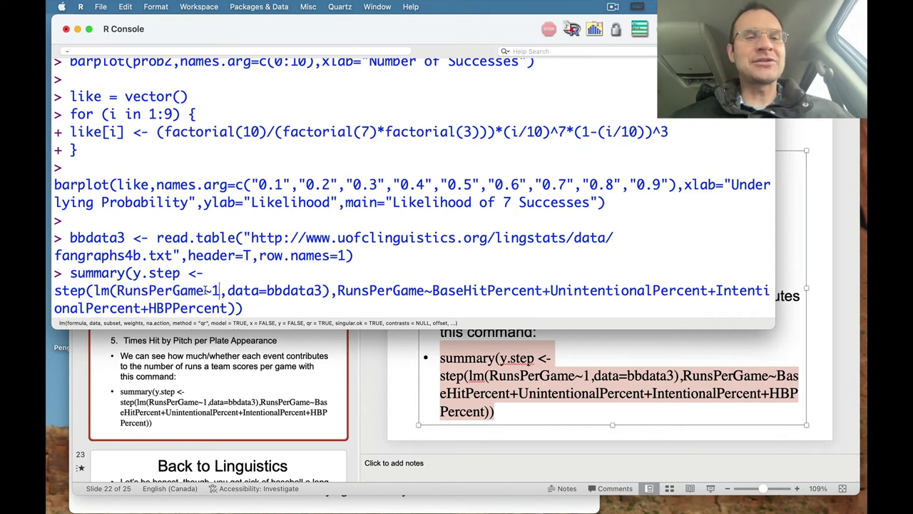
{"action": "left_click_drag", "start_coordinate": [205, 291], "coordinate": [117, 290]}
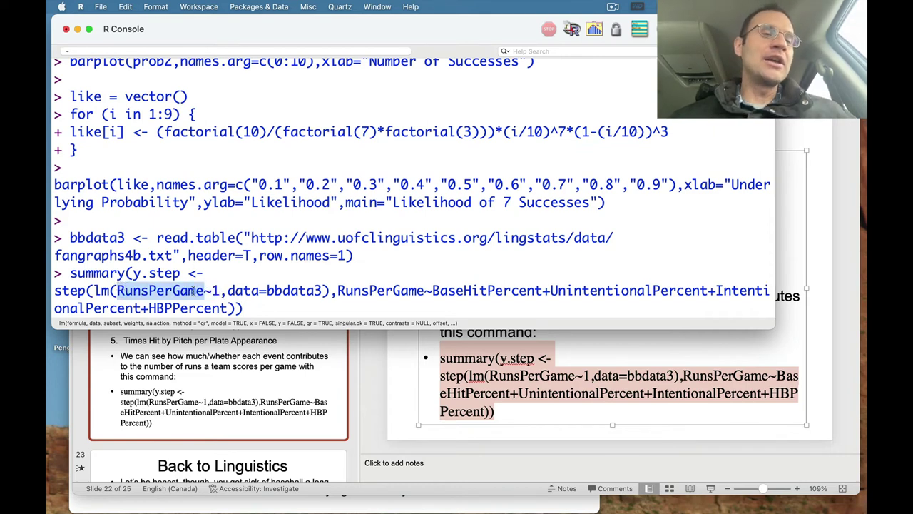
{"action": "left_click", "coordinate": [193, 291]}
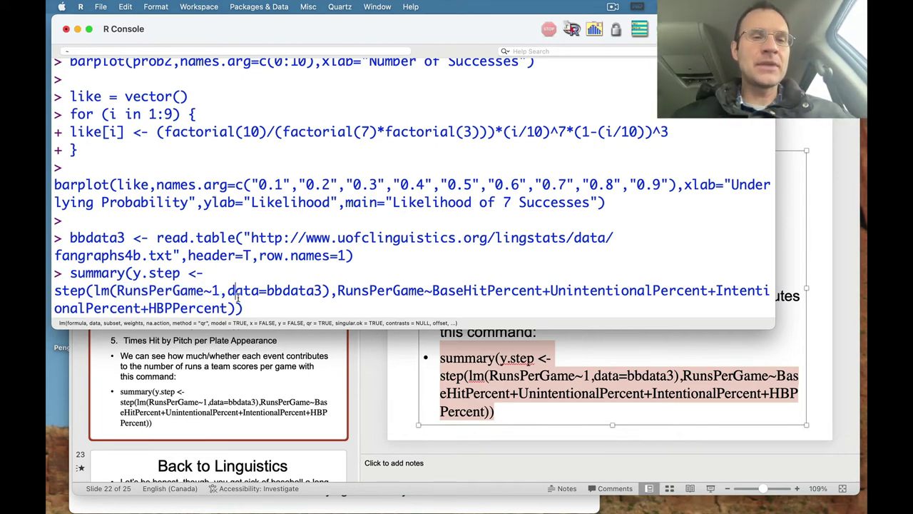
{"action": "left_click_drag", "start_coordinate": [228, 291], "coordinate": [319, 291]}
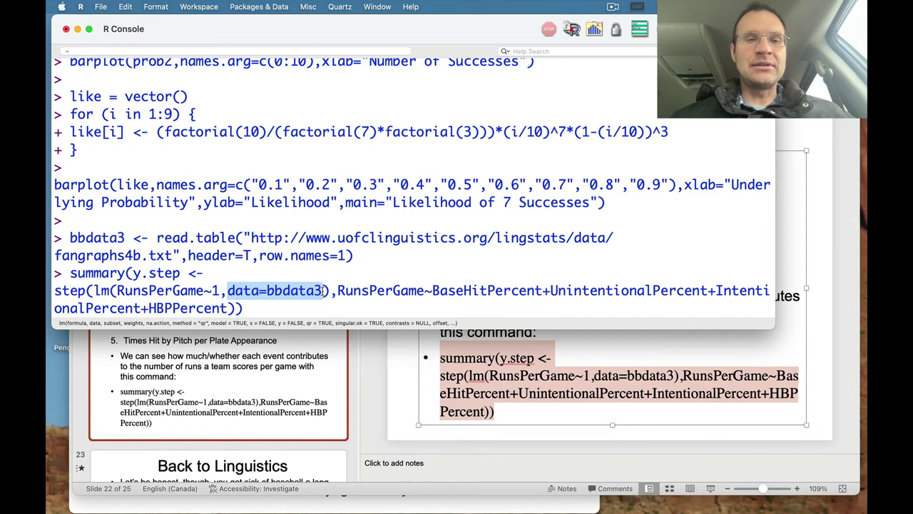
{"action": "left_click", "coordinate": [363, 303]}
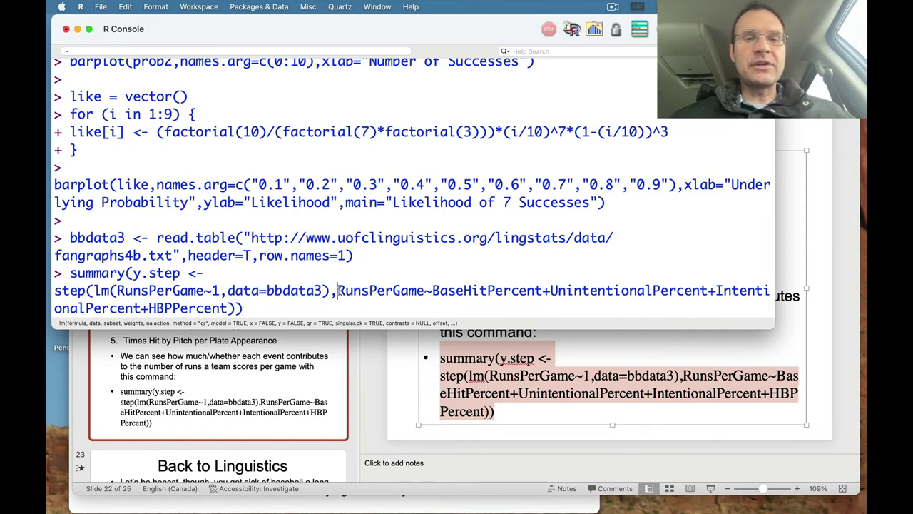
{"action": "left_click_drag", "start_coordinate": [338, 290], "coordinate": [425, 289]}
{"action": "left_click", "coordinate": [426, 290]}
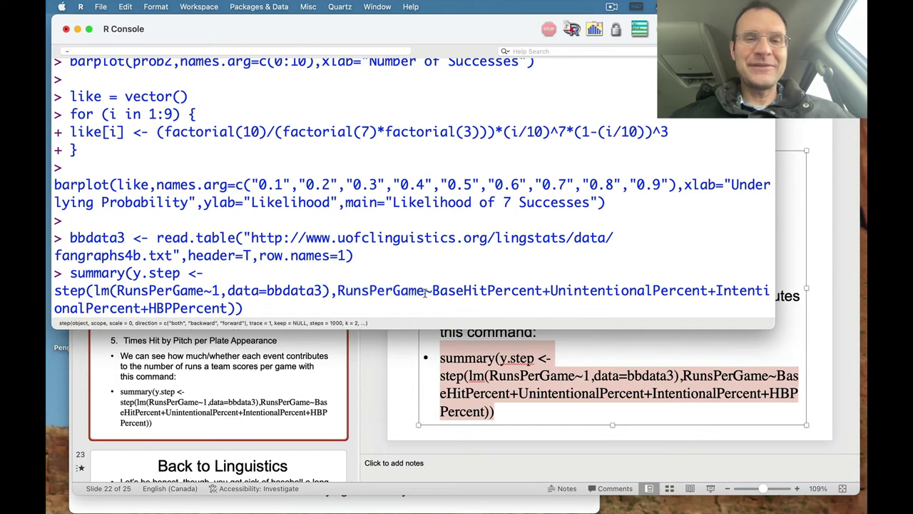
{"action": "left_click", "coordinate": [438, 290]}
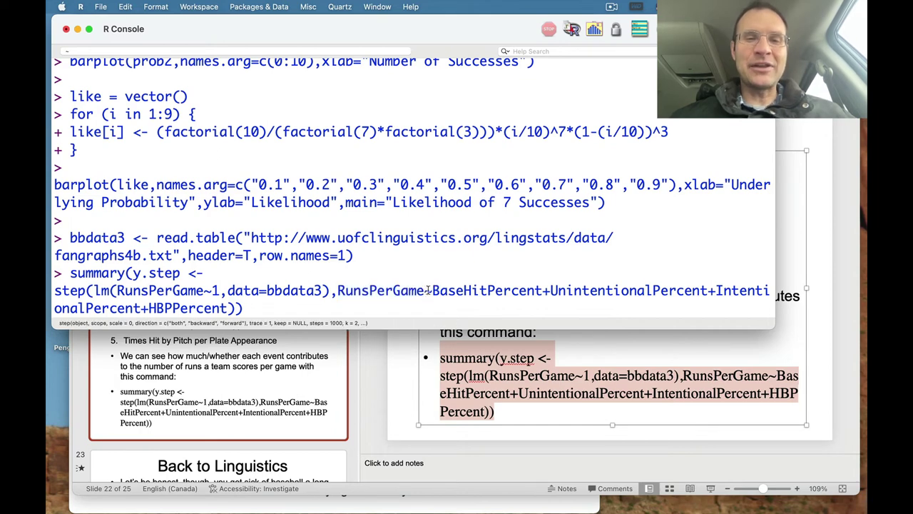
{"action": "double_click", "coordinate": [424, 289]}
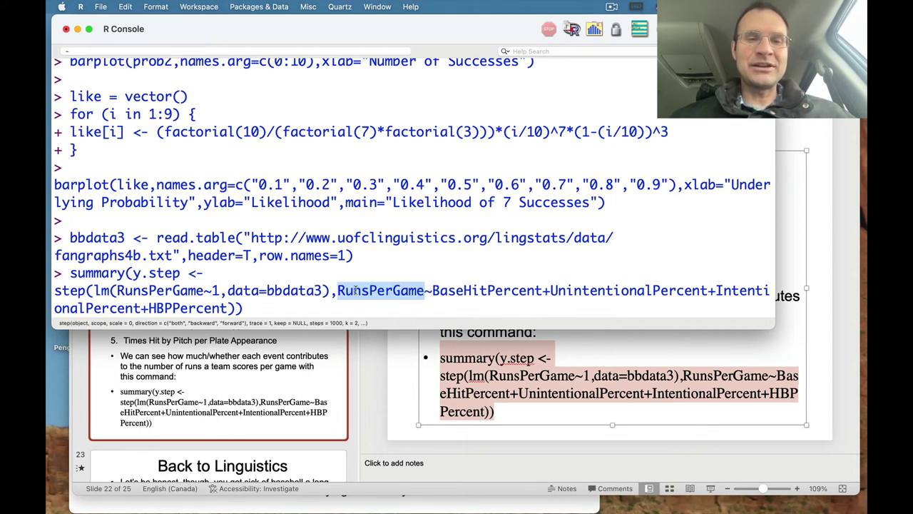
{"action": "left_click", "coordinate": [411, 290]}
{"action": "left_click_drag", "start_coordinate": [432, 290], "coordinate": [710, 291]}
{"action": "left_click", "coordinate": [517, 289]}
{"action": "left_click", "coordinate": [717, 291]}
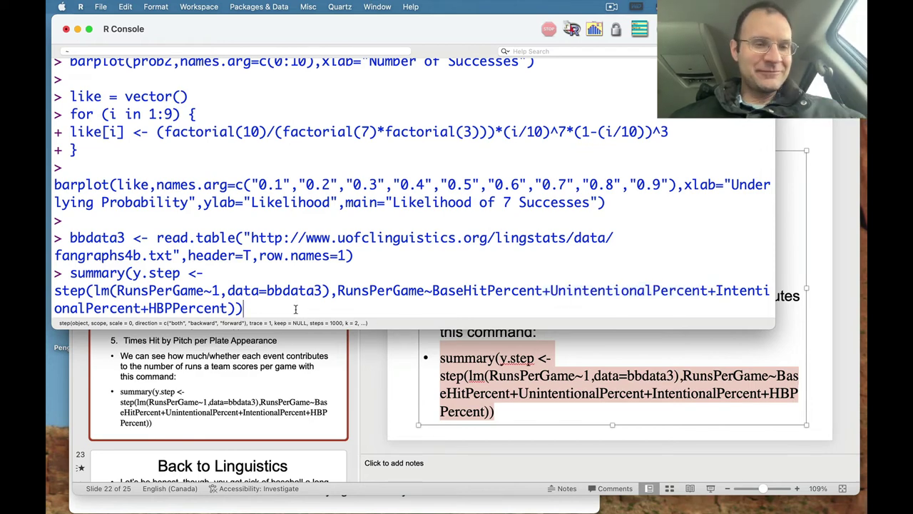
{"action": "key", "text": "Return"}
{"action": "scroll", "coordinate": [325, 235], "scroll_direction": "up", "scroll_amount": 10}
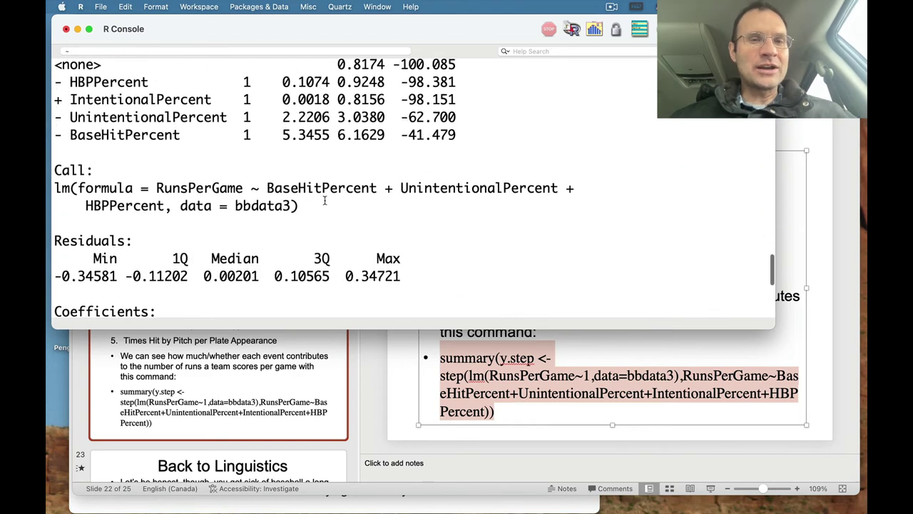
{"action": "scroll", "coordinate": [325, 201], "scroll_direction": "up", "scroll_amount": 10}
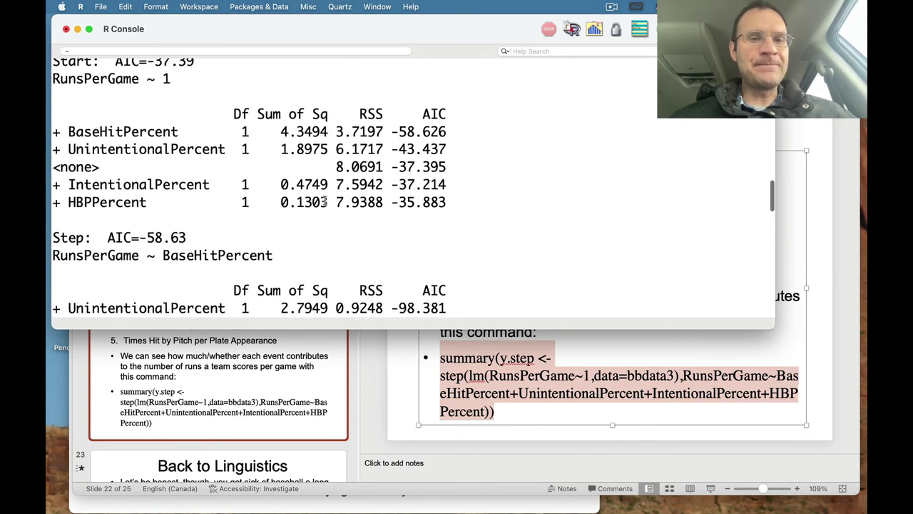
{"action": "scroll", "coordinate": [325, 201], "scroll_direction": "down", "scroll_amount": 3}
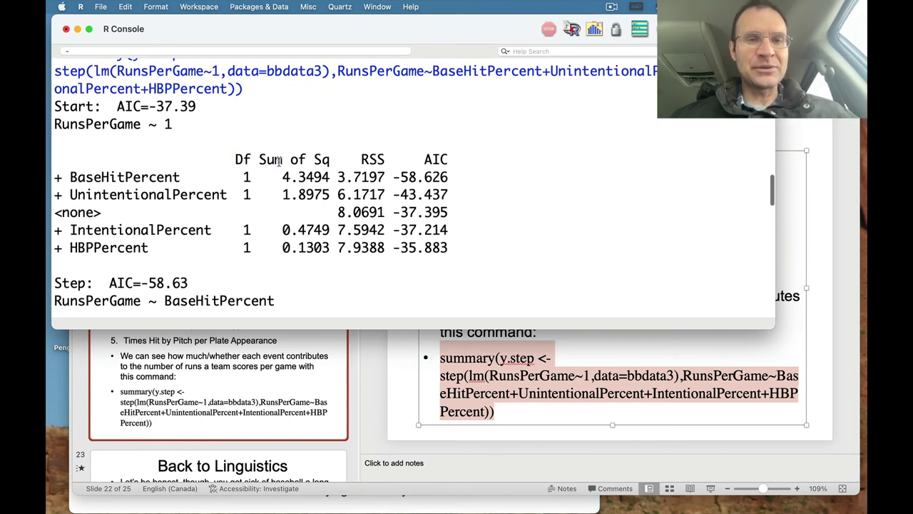
{"action": "double_click", "coordinate": [373, 159]}
{"action": "left_click", "coordinate": [228, 129]}
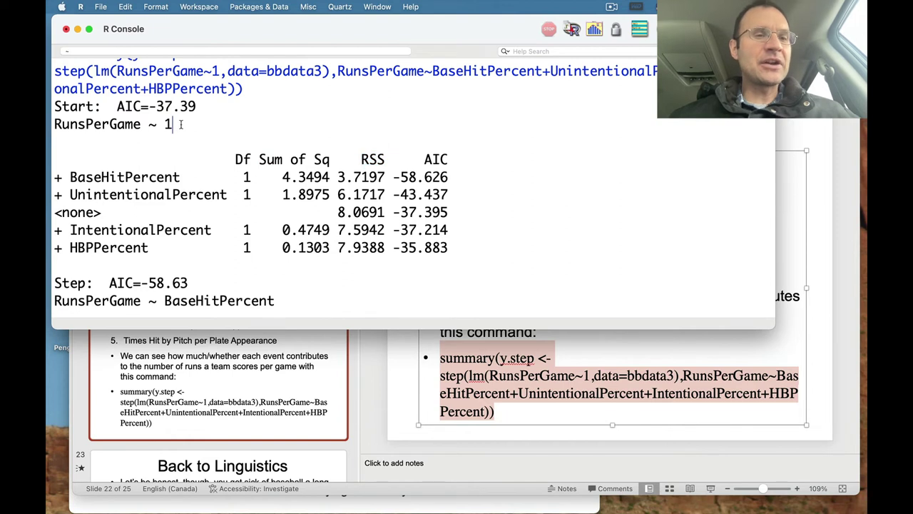
{"action": "left_click_drag", "start_coordinate": [118, 106], "coordinate": [143, 106]}
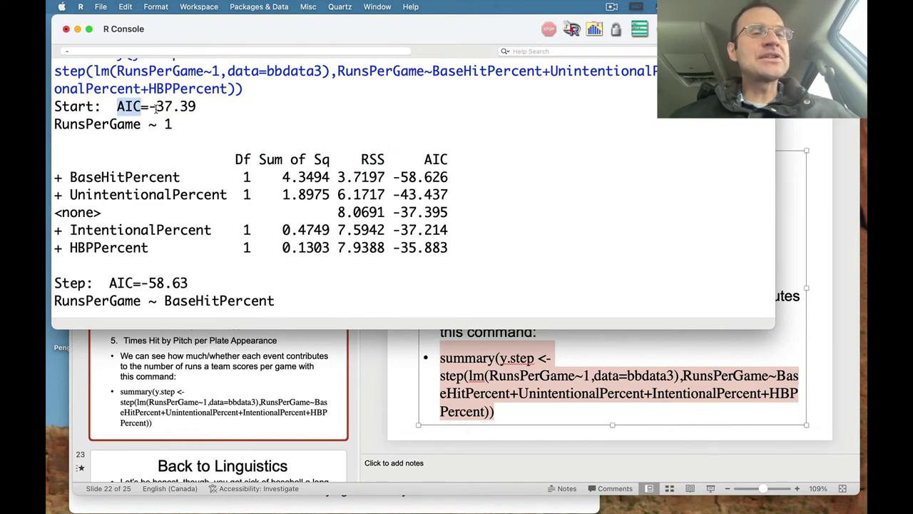
{"action": "left_click", "coordinate": [156, 107]}
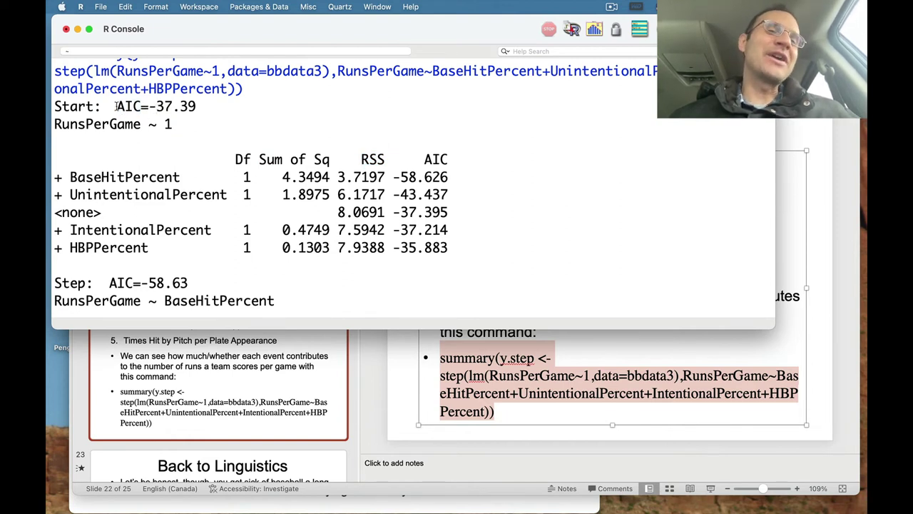
{"action": "left_click_drag", "start_coordinate": [152, 106], "coordinate": [200, 106]}
{"action": "left_click", "coordinate": [205, 114]}
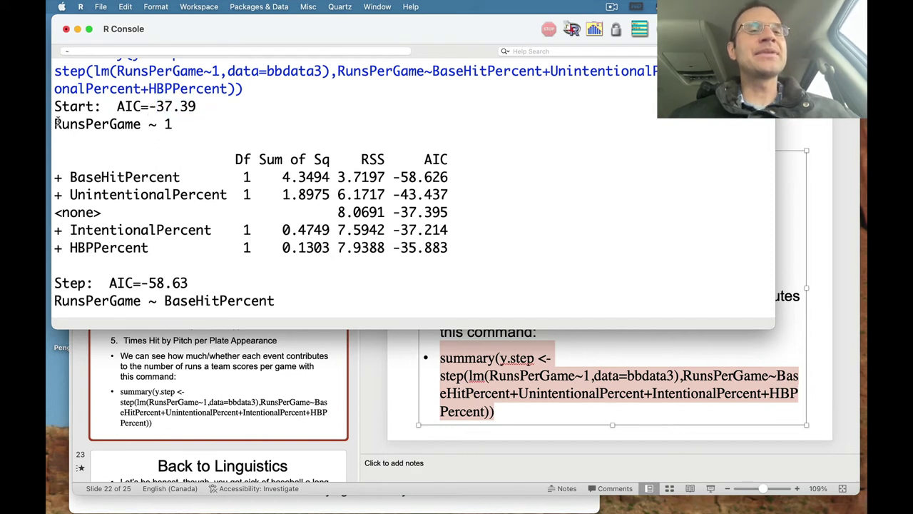
{"action": "left_click_drag", "start_coordinate": [55, 122], "coordinate": [174, 121]}
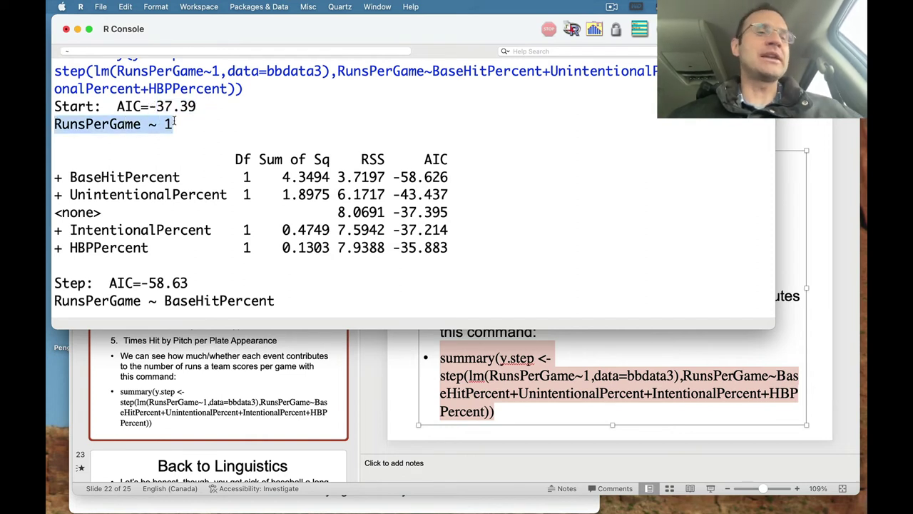
{"action": "left_click", "coordinate": [196, 124]}
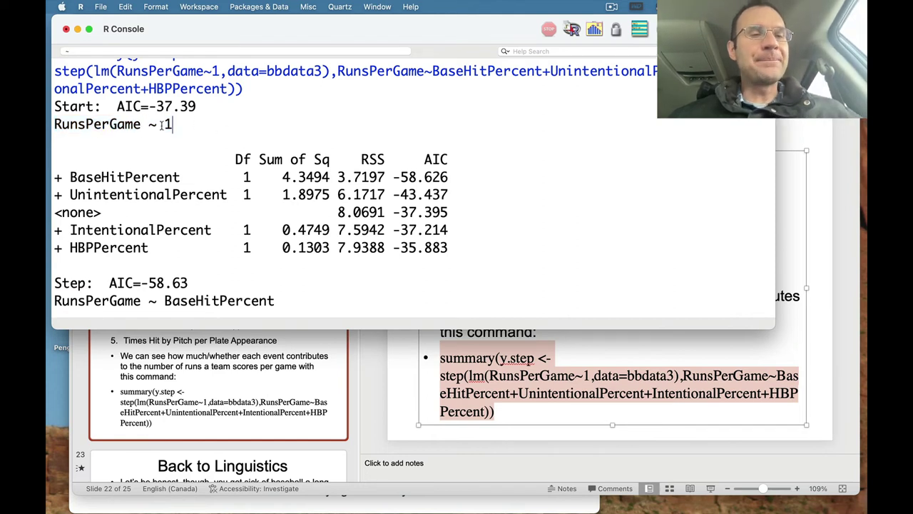
{"action": "left_click_drag", "start_coordinate": [55, 125], "coordinate": [172, 106]}
{"action": "left_click", "coordinate": [167, 126]}
{"action": "left_click", "coordinate": [213, 149]}
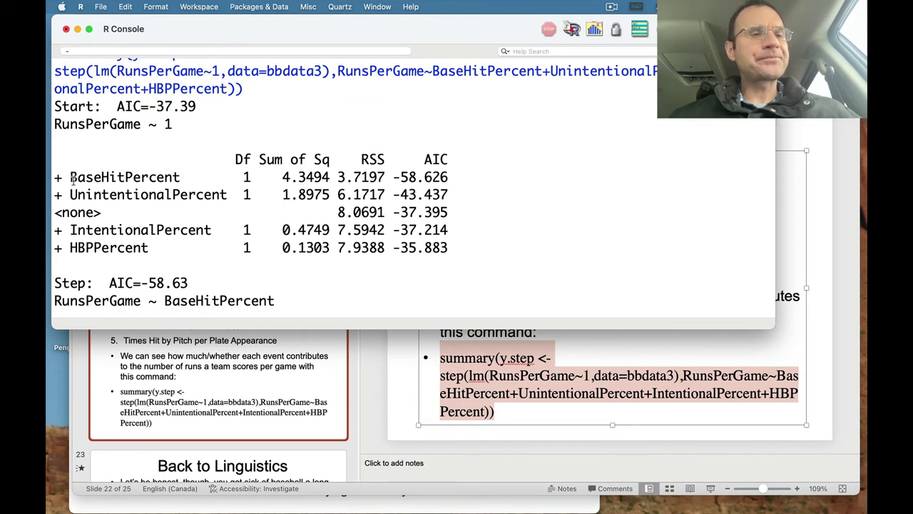
{"action": "left_click_drag", "start_coordinate": [54, 174], "coordinate": [57, 258]}
{"action": "left_click", "coordinate": [69, 262]}
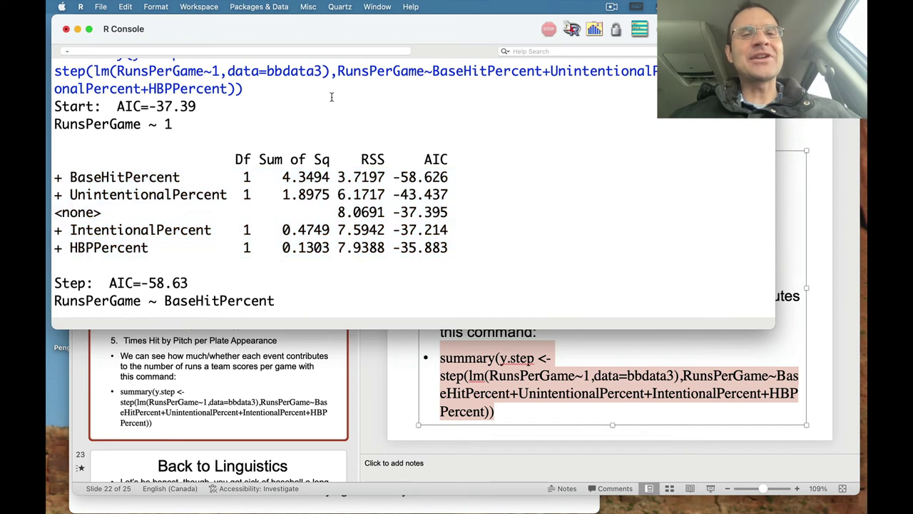
{"action": "left_click_drag", "start_coordinate": [432, 72], "coordinate": [540, 71]}
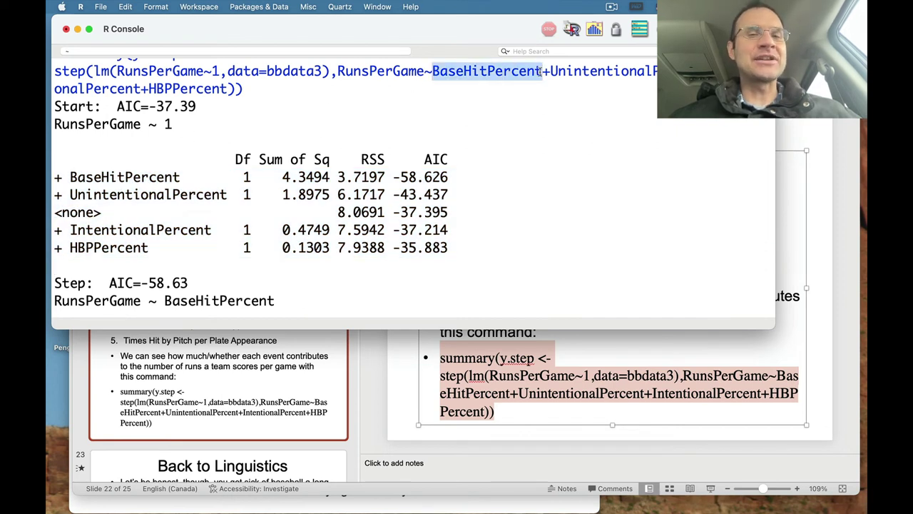
{"action": "left_click", "coordinate": [442, 113]}
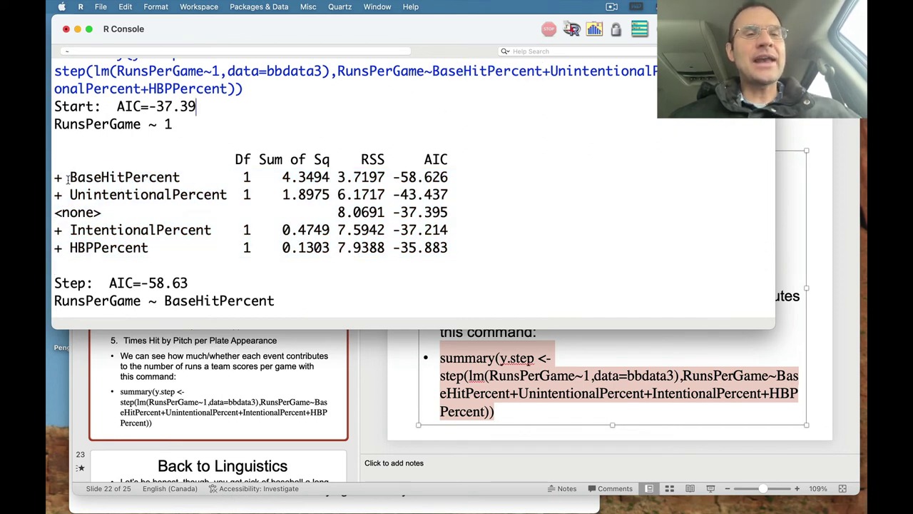
{"action": "left_click_drag", "start_coordinate": [68, 178], "coordinate": [189, 179]}
{"action": "left_click", "coordinate": [172, 197]}
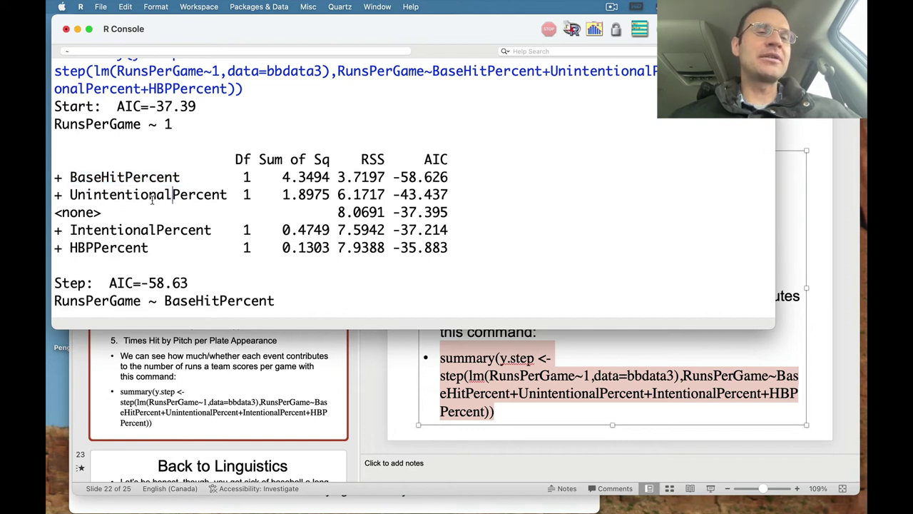
{"action": "left_click_drag", "start_coordinate": [55, 212], "coordinate": [101, 212]}
{"action": "left_click", "coordinate": [133, 212]}
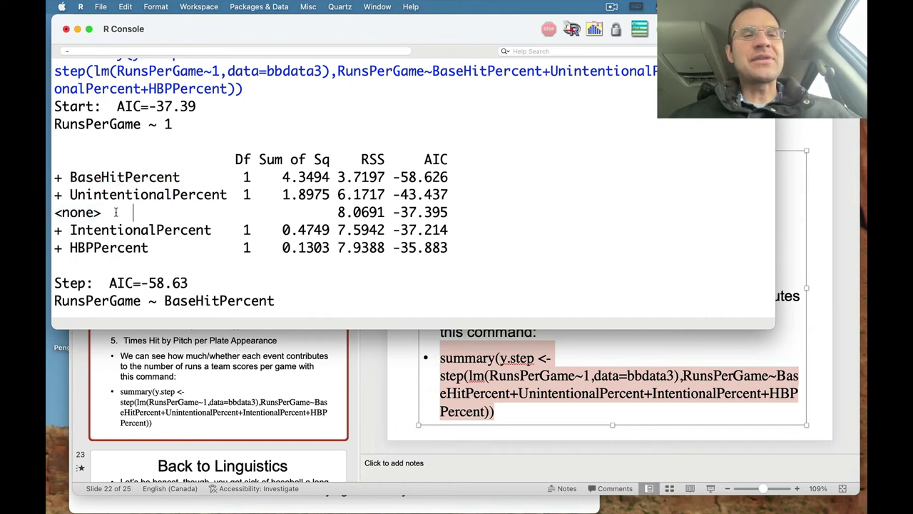
{"action": "left_click_drag", "start_coordinate": [54, 177], "coordinate": [54, 209]}
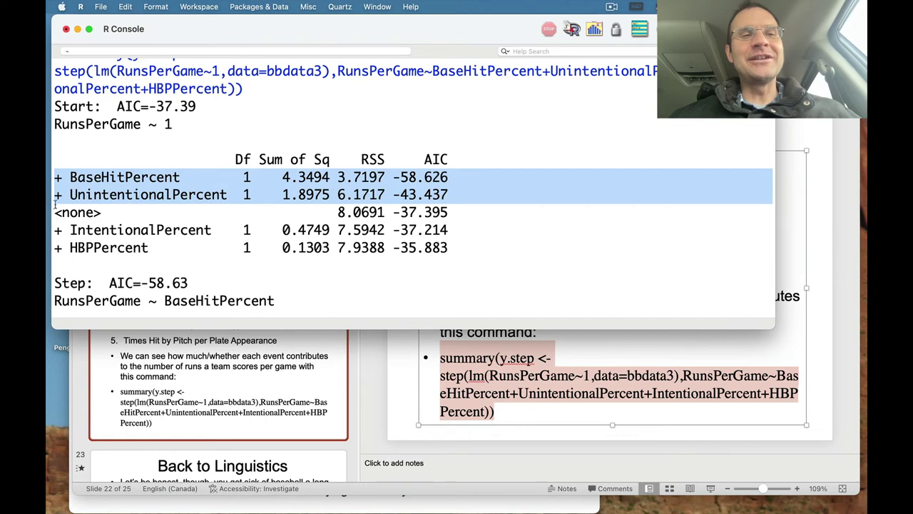
{"action": "left_click", "coordinate": [57, 177]}
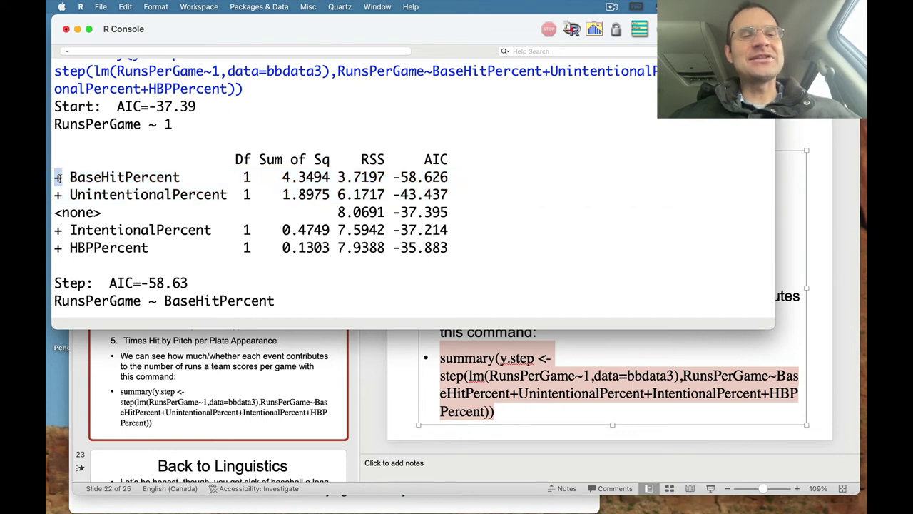
{"action": "left_click_drag", "start_coordinate": [70, 177], "coordinate": [179, 175]}
{"action": "left_click", "coordinate": [192, 175]}
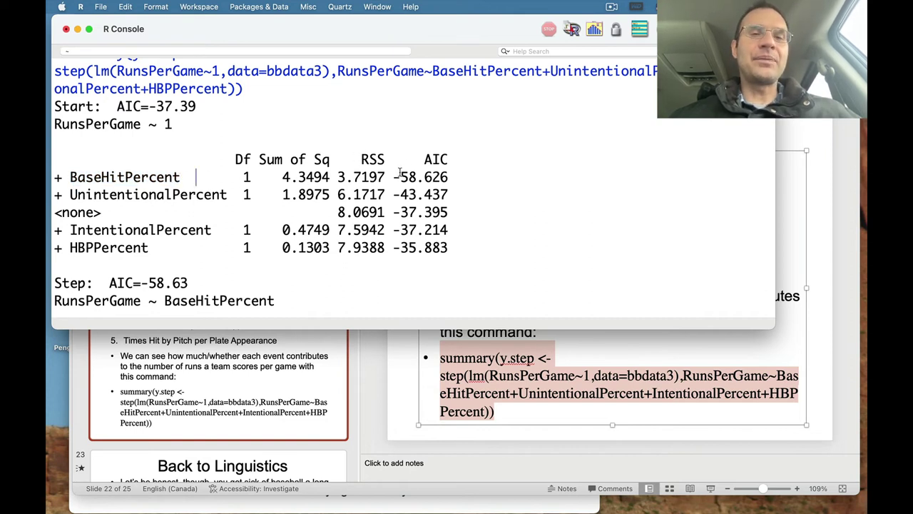
{"action": "left_click_drag", "start_coordinate": [392, 176], "coordinate": [449, 176]}
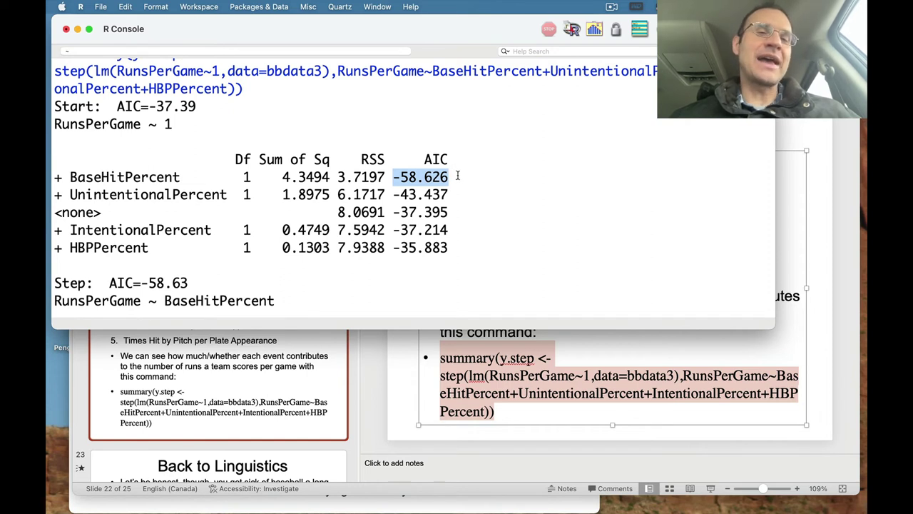
{"action": "left_click", "coordinate": [458, 175]}
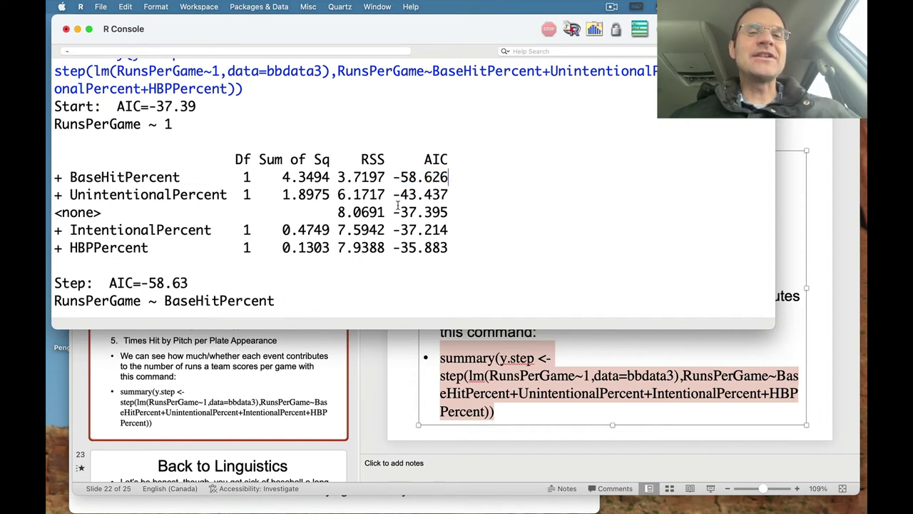
{"action": "left_click_drag", "start_coordinate": [393, 176], "coordinate": [452, 184]}
{"action": "left_click", "coordinate": [449, 194]}
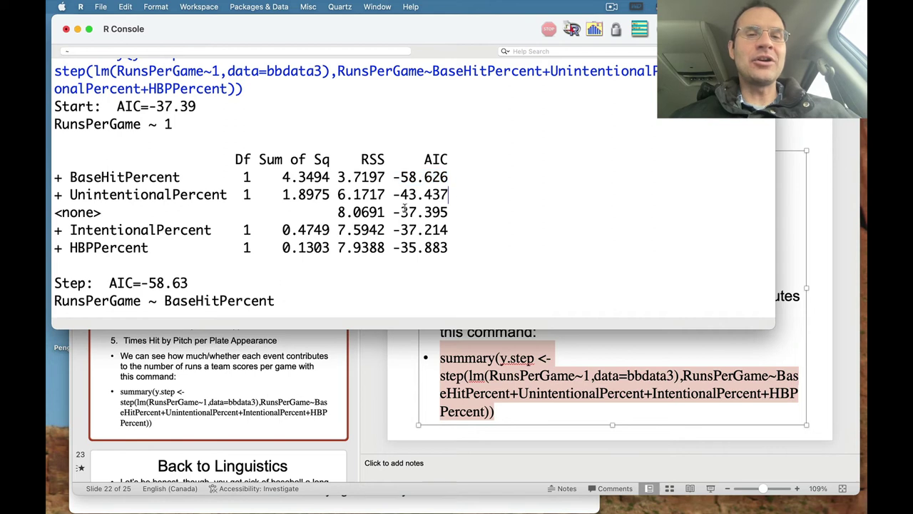
{"action": "left_click_drag", "start_coordinate": [394, 212], "coordinate": [450, 213]}
{"action": "left_click", "coordinate": [455, 200]}
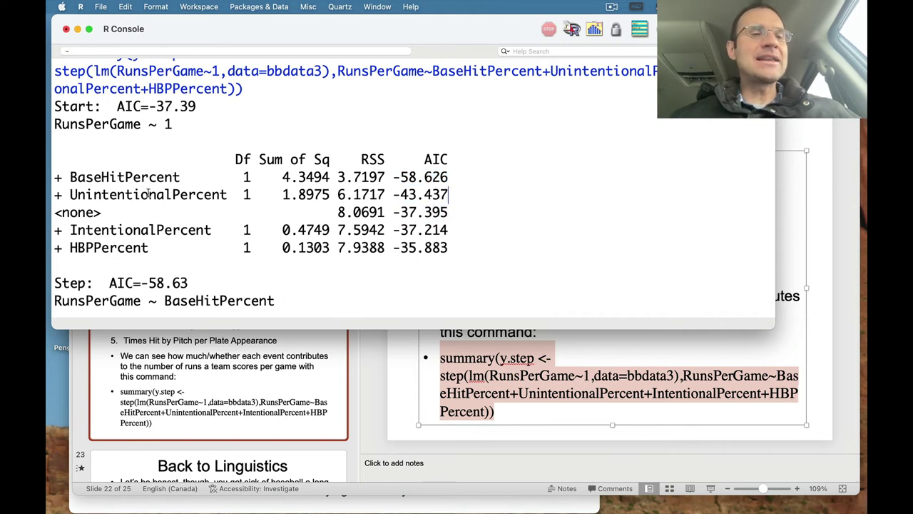
{"action": "left_click_drag", "start_coordinate": [55, 178], "coordinate": [181, 178]}
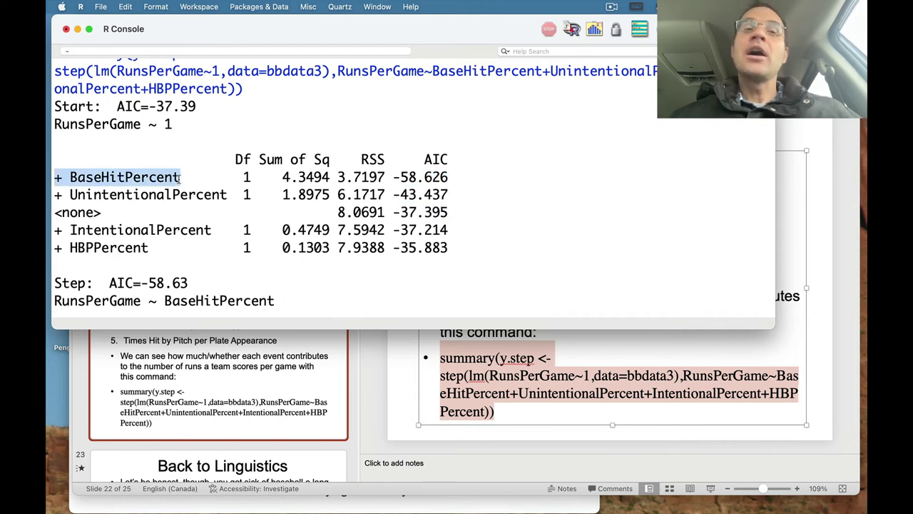
{"action": "left_click", "coordinate": [230, 178]}
{"action": "left_click", "coordinate": [221, 178]}
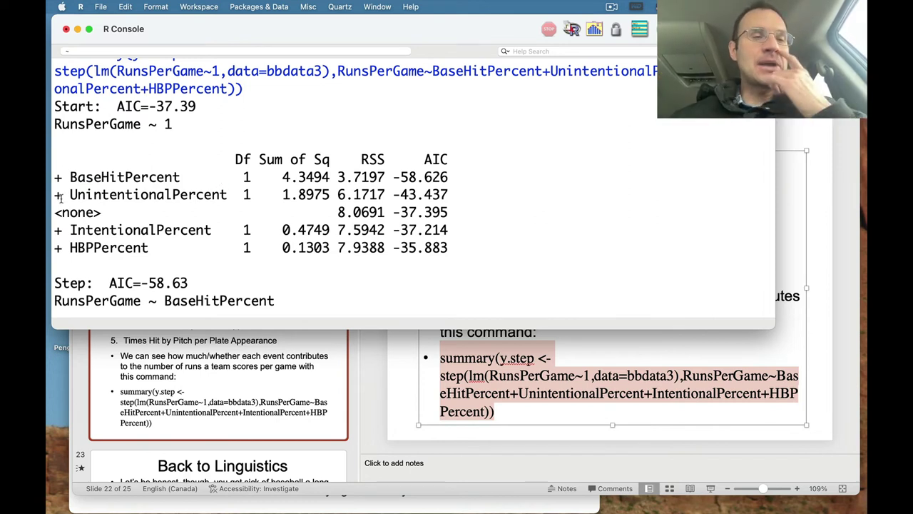
{"action": "left_click_drag", "start_coordinate": [69, 194], "coordinate": [229, 193]}
{"action": "left_click", "coordinate": [228, 193]}
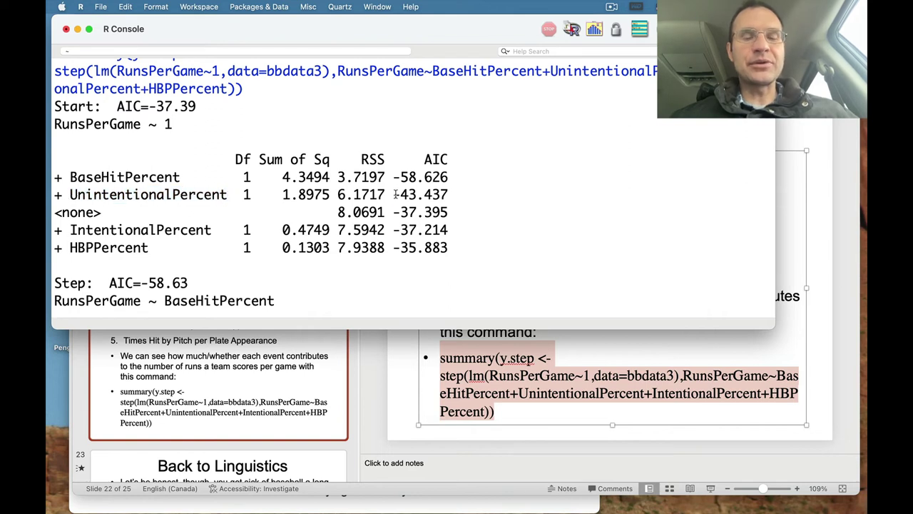
{"action": "left_click_drag", "start_coordinate": [395, 194], "coordinate": [451, 194]}
{"action": "left_click", "coordinate": [402, 149]}
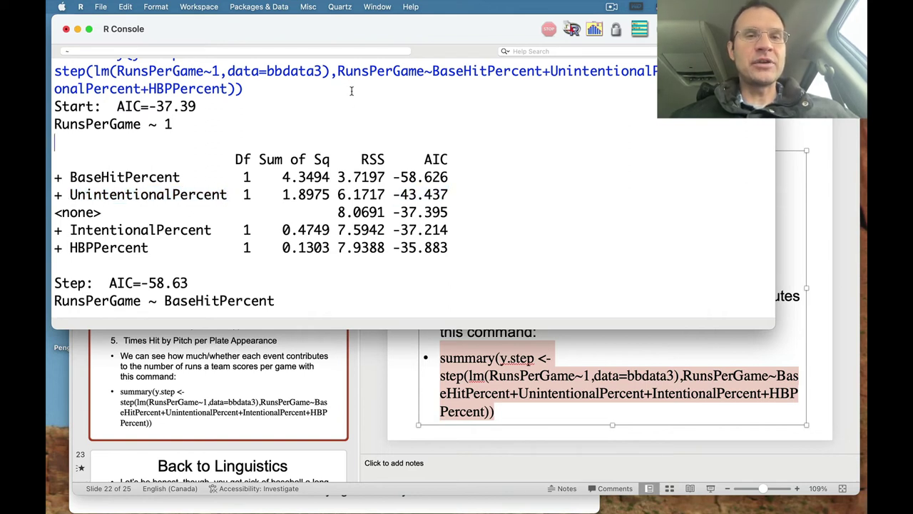
{"action": "left_click_drag", "start_coordinate": [394, 191], "coordinate": [451, 194]}
{"action": "left_click", "coordinate": [451, 194]}
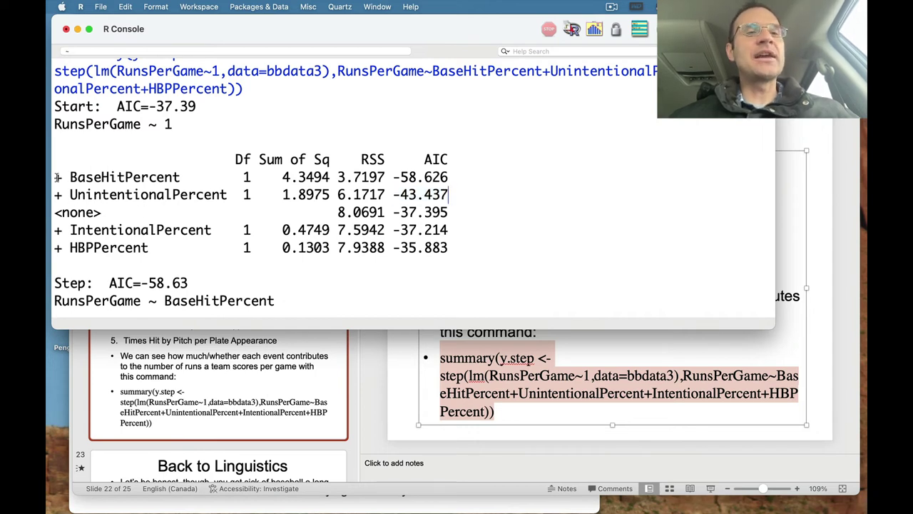
{"action": "left_click_drag", "start_coordinate": [55, 176], "coordinate": [109, 215]}
{"action": "left_click", "coordinate": [60, 214]}
{"action": "left_click", "coordinate": [118, 212]}
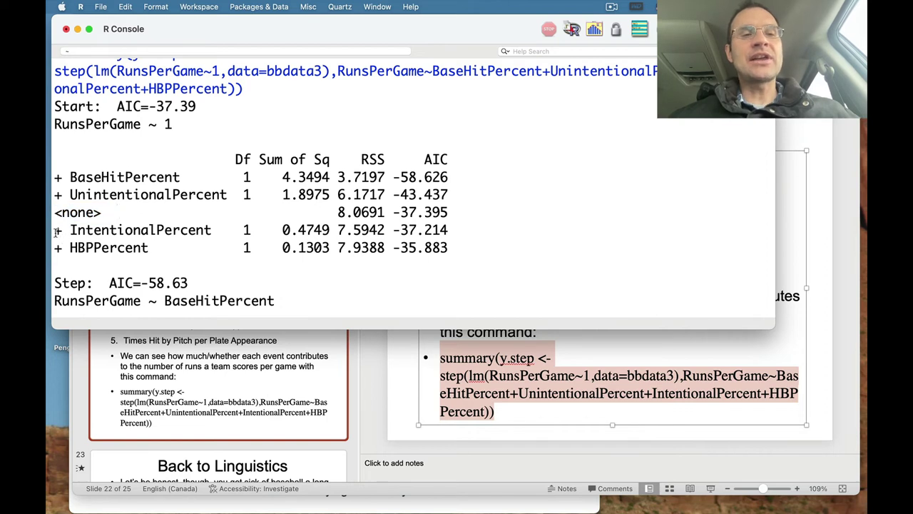
{"action": "left_click_drag", "start_coordinate": [56, 231], "coordinate": [55, 257]}
{"action": "left_click", "coordinate": [81, 264]}
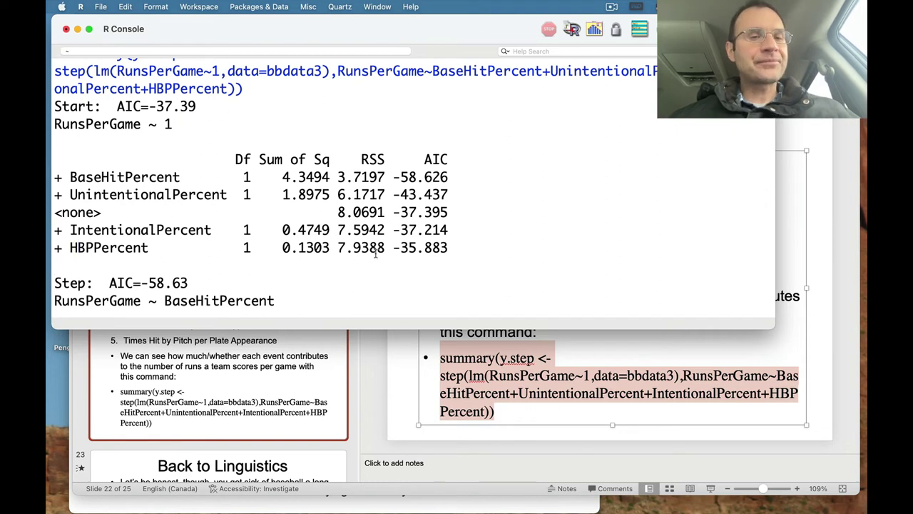
{"action": "left_click_drag", "start_coordinate": [399, 212], "coordinate": [449, 212]}
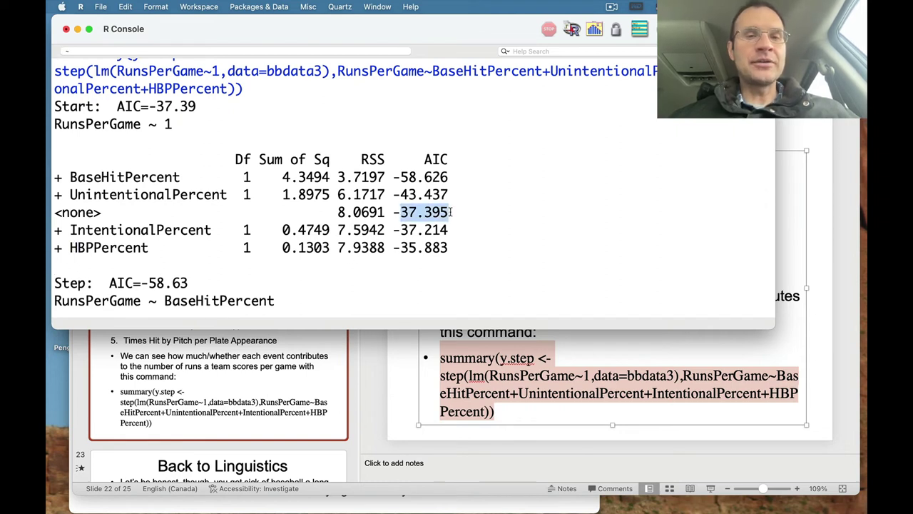
{"action": "left_click", "coordinate": [450, 212]}
{"action": "left_click_drag", "start_coordinate": [55, 225], "coordinate": [55, 261]}
{"action": "left_click", "coordinate": [85, 194]}
{"action": "left_click_drag", "start_coordinate": [59, 178], "coordinate": [452, 178]}
{"action": "left_click", "coordinate": [80, 161]}
{"action": "left_click", "coordinate": [467, 174]}
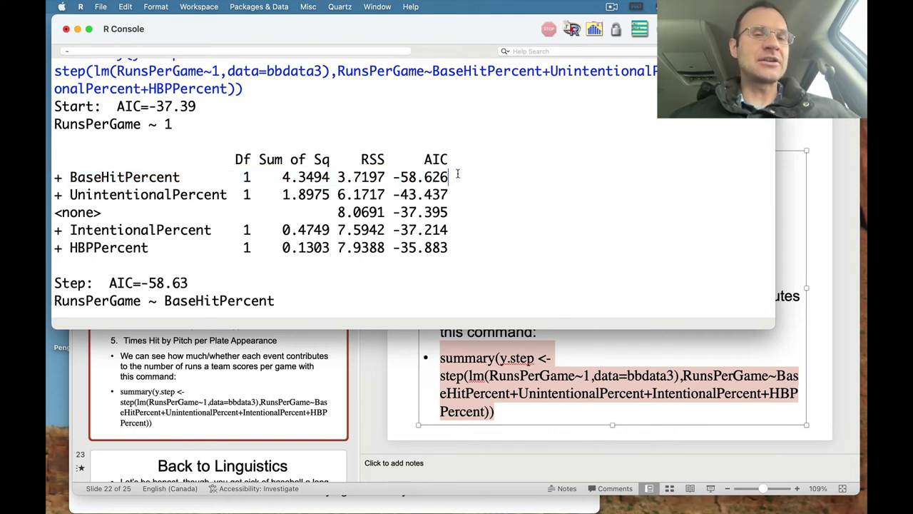
{"action": "scroll", "coordinate": [458, 173], "scroll_direction": "down", "scroll_amount": 1}
{"action": "scroll", "coordinate": [459, 172], "scroll_direction": "up", "scroll_amount": 1}
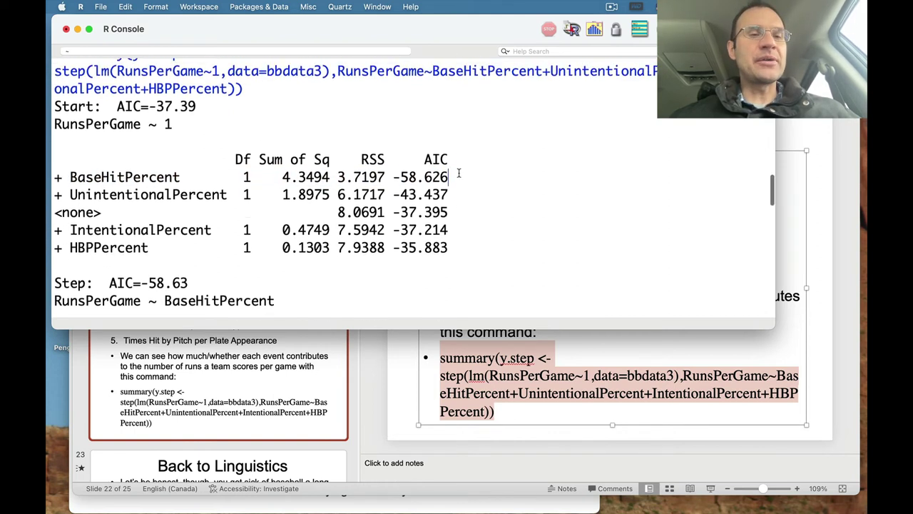
{"action": "scroll", "coordinate": [458, 173], "scroll_direction": "down", "scroll_amount": 3}
{"action": "scroll", "coordinate": [459, 172], "scroll_direction": "down", "scroll_amount": 3}
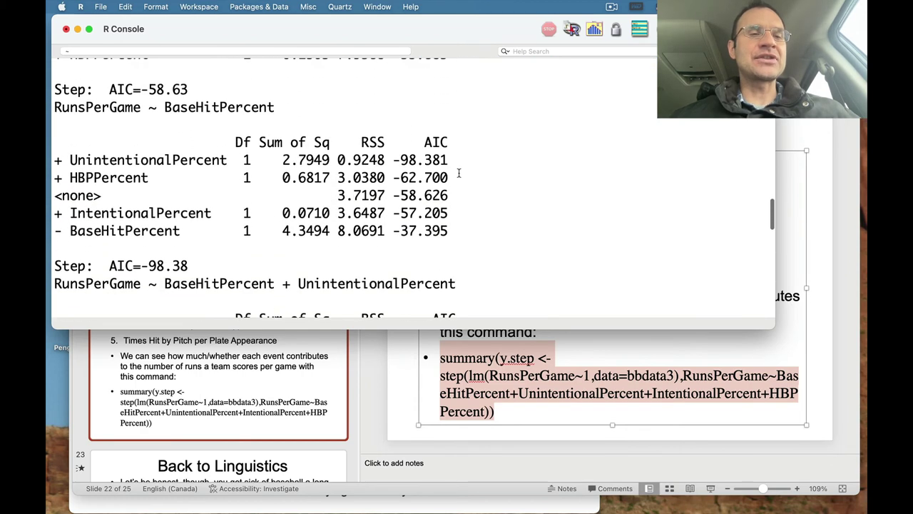
{"action": "left_click_drag", "start_coordinate": [54, 107], "coordinate": [283, 108]}
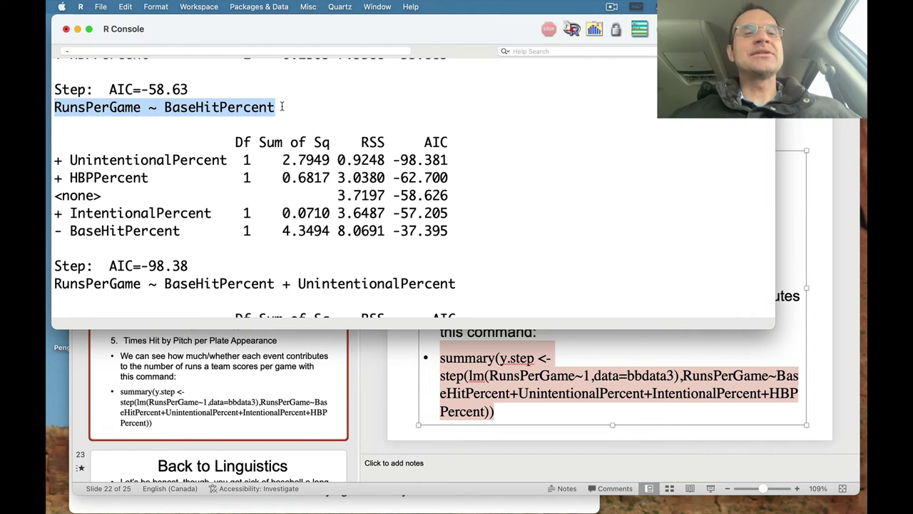
{"action": "left_click", "coordinate": [280, 107]}
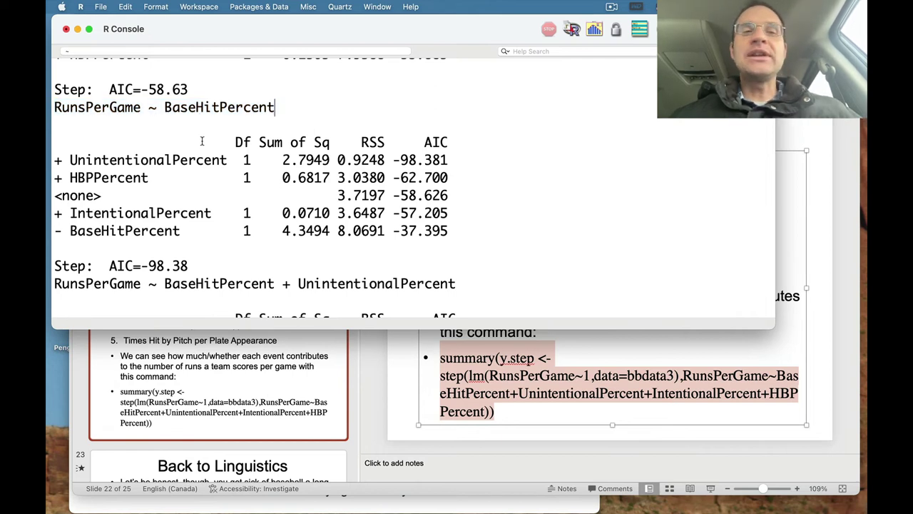
{"action": "left_click", "coordinate": [165, 142]}
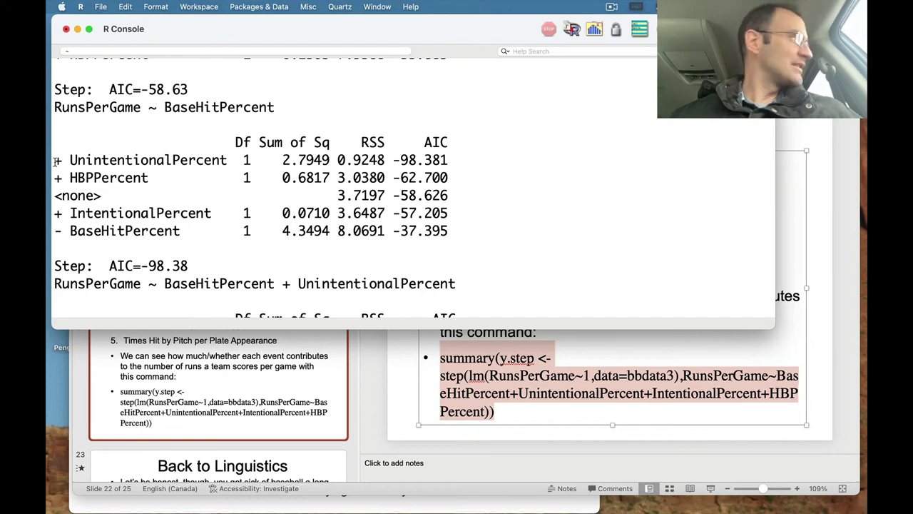
{"action": "left_click_drag", "start_coordinate": [56, 162], "coordinate": [72, 233]}
{"action": "left_click", "coordinate": [85, 197]}
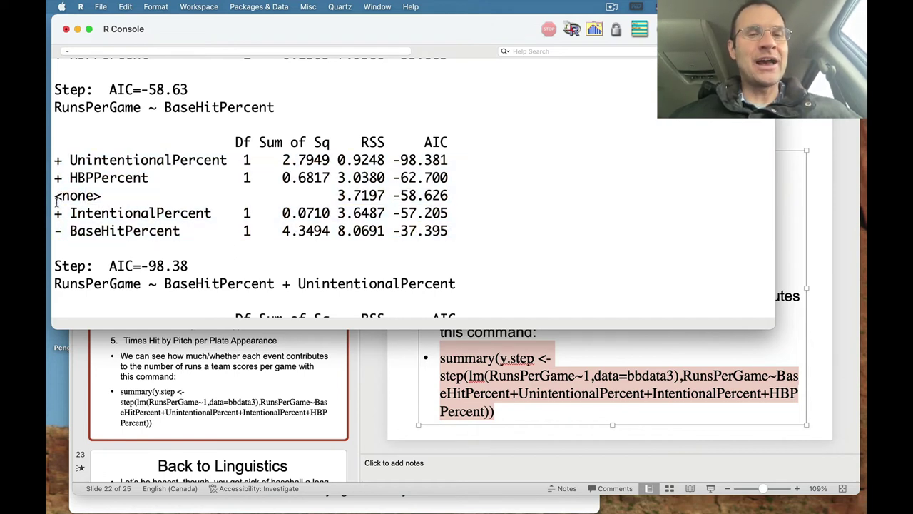
{"action": "left_click_drag", "start_coordinate": [56, 202], "coordinate": [57, 213]}
{"action": "scroll", "coordinate": [196, 147], "scroll_direction": "up", "scroll_amount": 5}
{"action": "scroll", "coordinate": [197, 150], "scroll_direction": "down", "scroll_amount": 4}
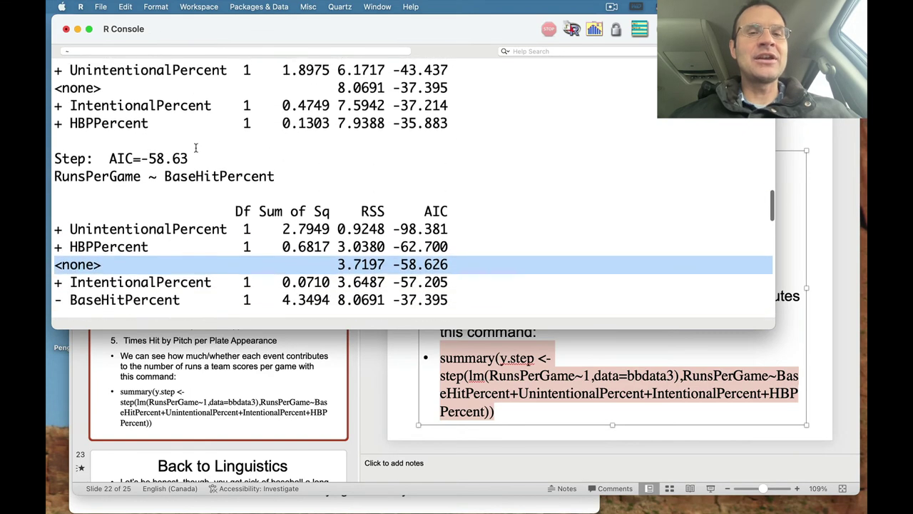
{"action": "left_click", "coordinate": [436, 234]}
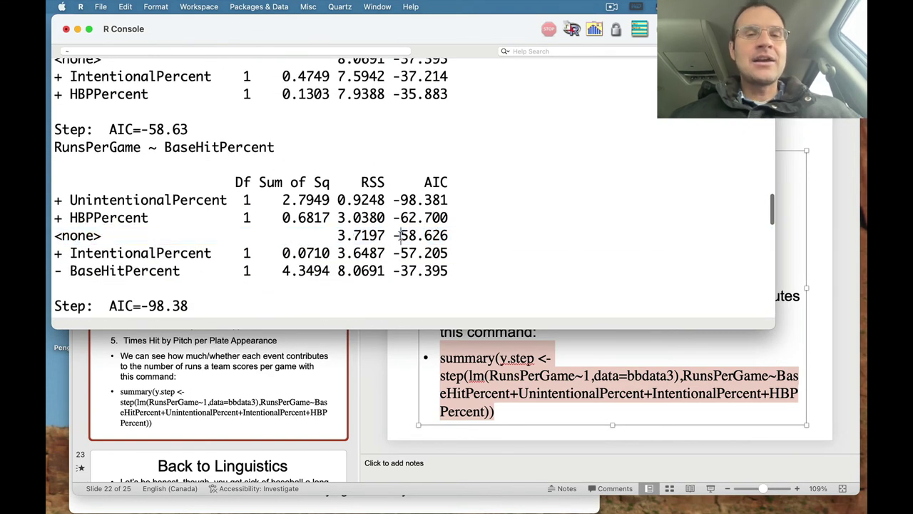
{"action": "left_click_drag", "start_coordinate": [399, 235], "coordinate": [448, 235]}
{"action": "left_click", "coordinate": [460, 216]}
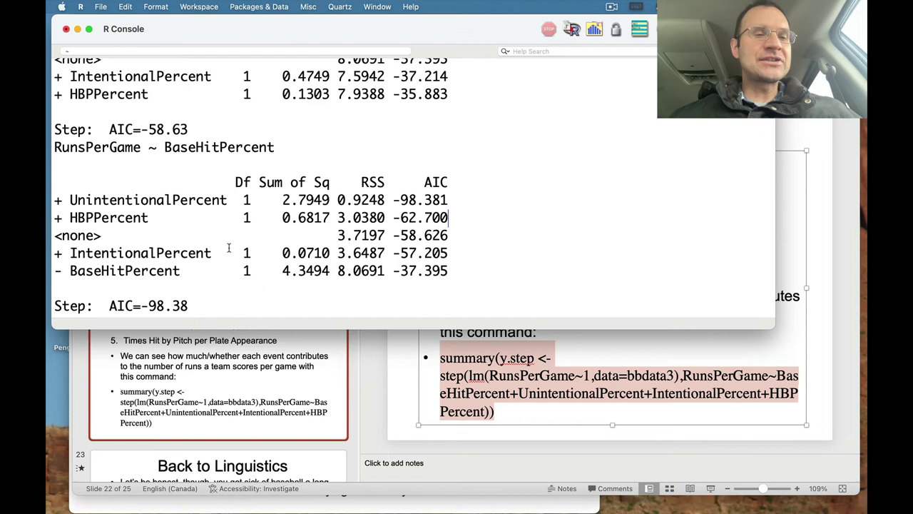
{"action": "triple_click", "coordinate": [57, 203]}
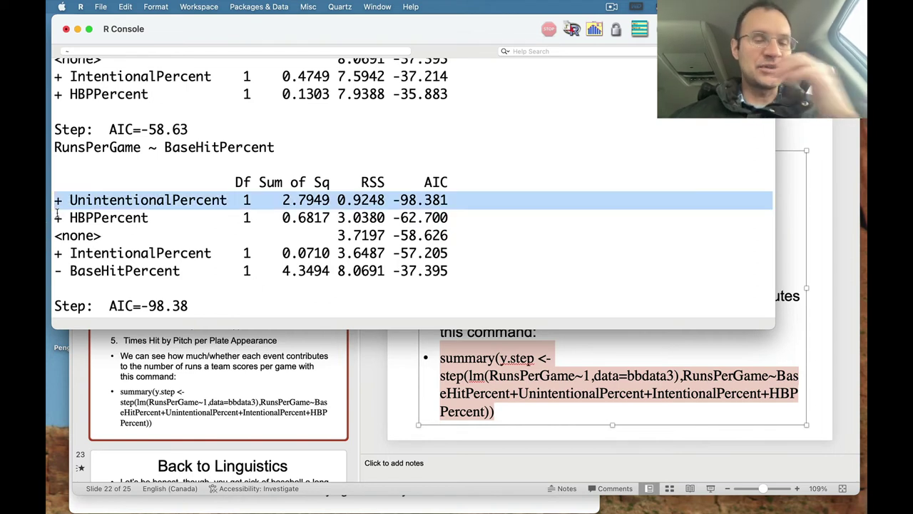
{"action": "left_click", "coordinate": [404, 200]}
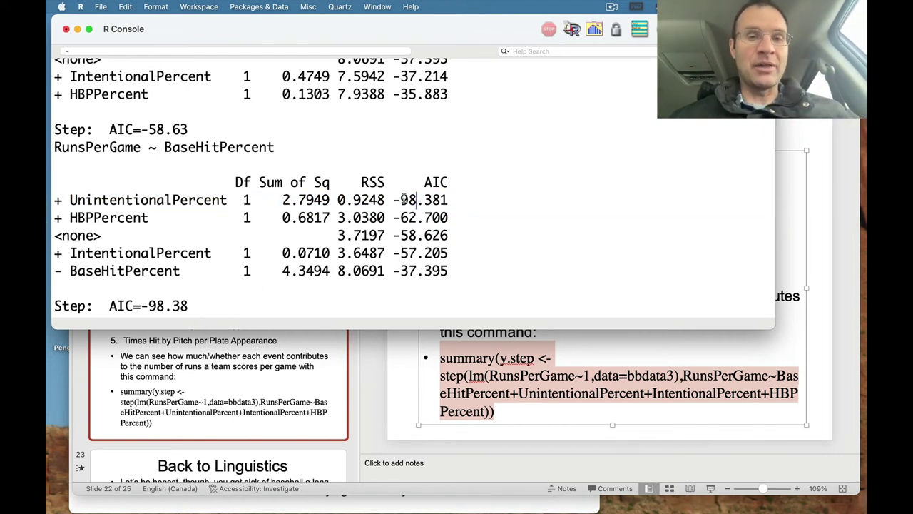
{"action": "left_click_drag", "start_coordinate": [394, 200], "coordinate": [421, 201]}
{"action": "left_click", "coordinate": [378, 235]}
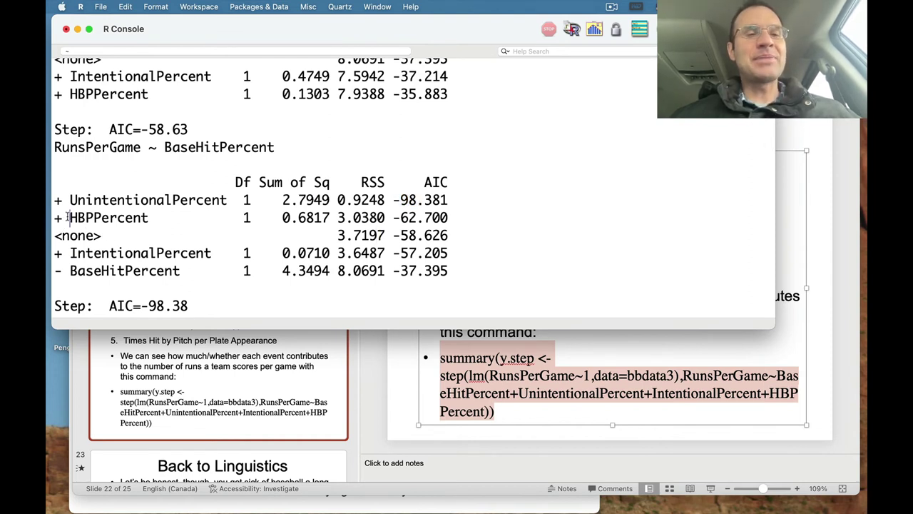
{"action": "left_click_drag", "start_coordinate": [68, 218], "coordinate": [188, 218]}
{"action": "left_click", "coordinate": [187, 218]}
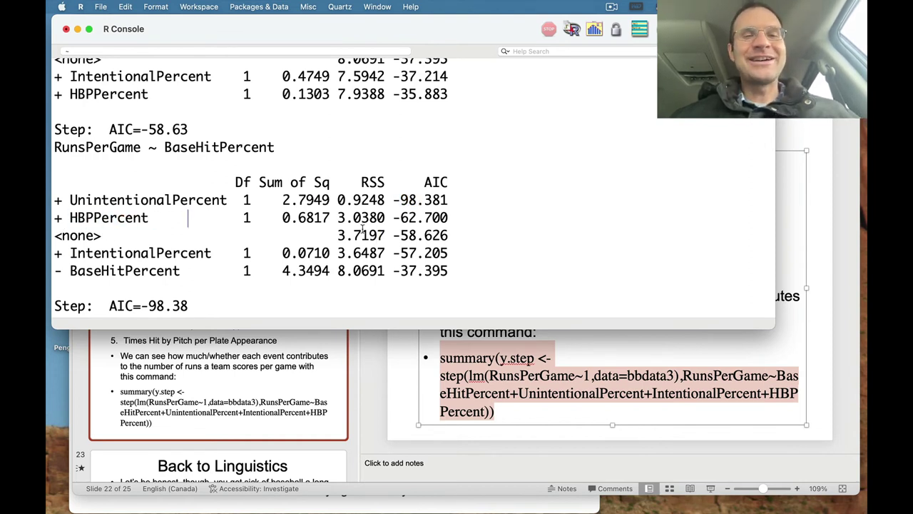
{"action": "left_click_drag", "start_coordinate": [394, 217], "coordinate": [450, 218]}
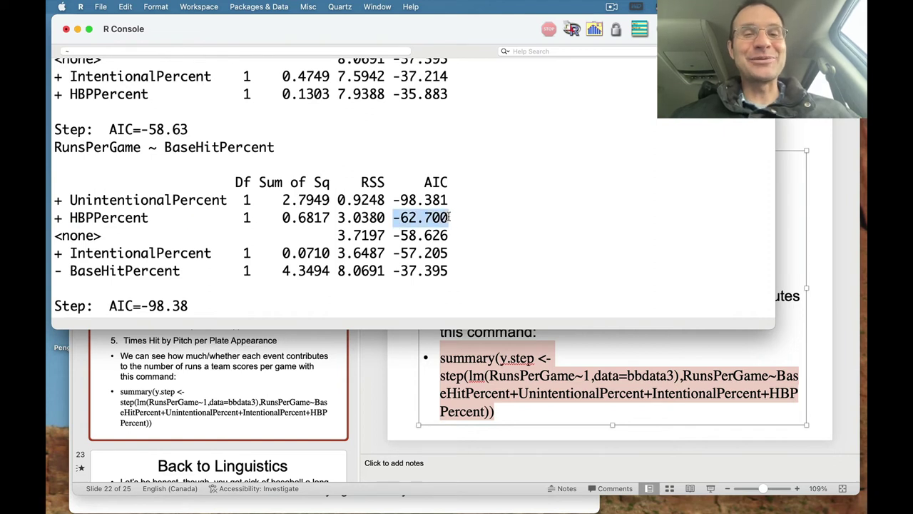
{"action": "left_click", "coordinate": [235, 218]}
{"action": "scroll", "coordinate": [232, 218], "scroll_direction": "up", "scroll_amount": 4}
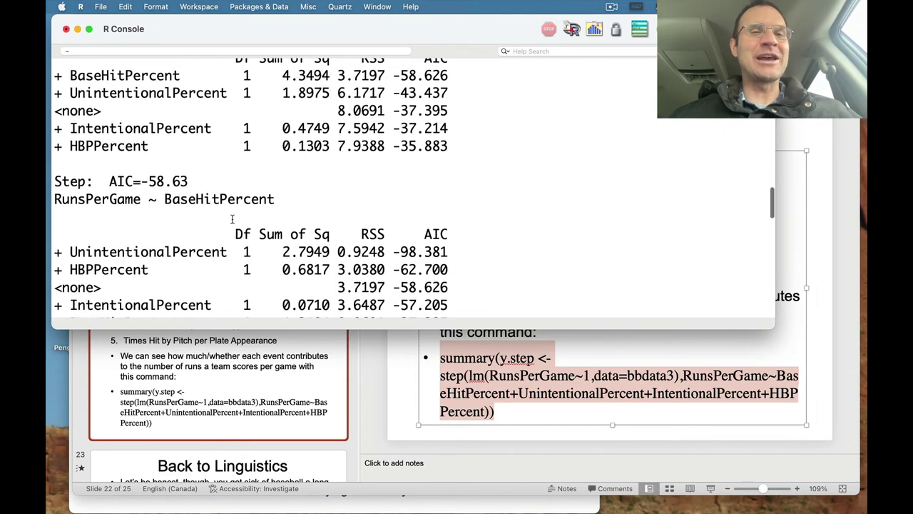
{"action": "scroll", "coordinate": [232, 220], "scroll_direction": "down", "scroll_amount": 3}
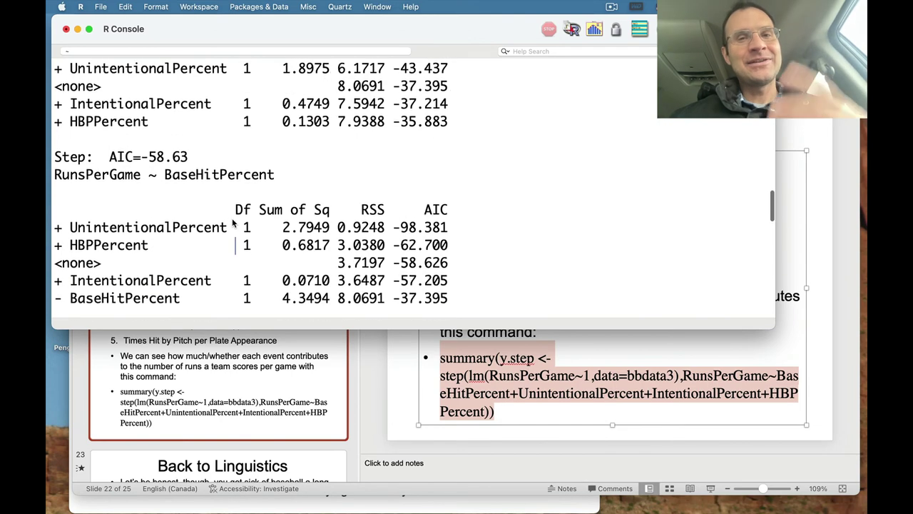
{"action": "scroll", "coordinate": [232, 223], "scroll_direction": "down", "scroll_amount": 3}
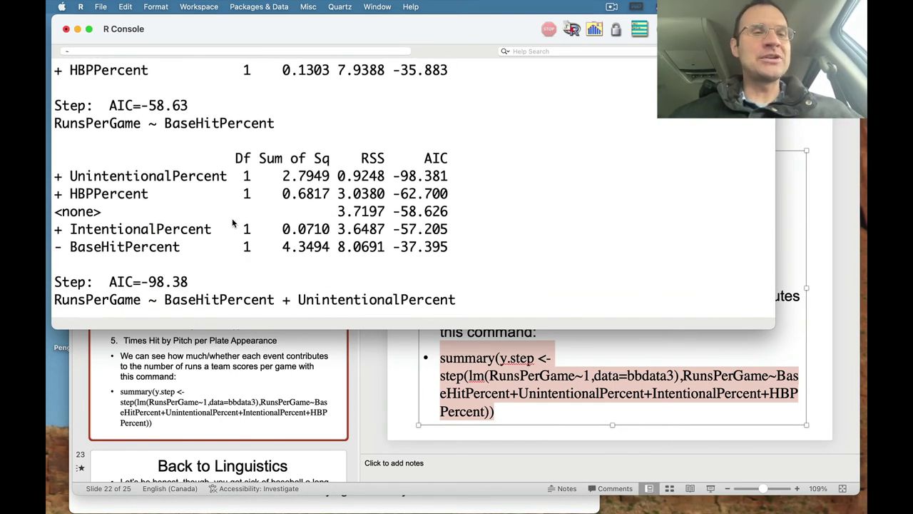
{"action": "triple_click", "coordinate": [57, 229]}
{"action": "left_click", "coordinate": [58, 247]}
{"action": "triple_click", "coordinate": [56, 247]}
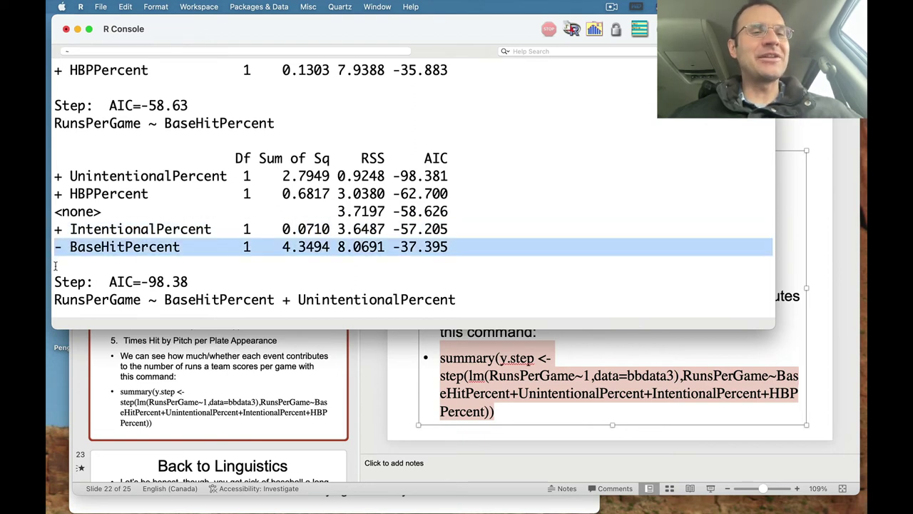
{"action": "left_click", "coordinate": [73, 267]}
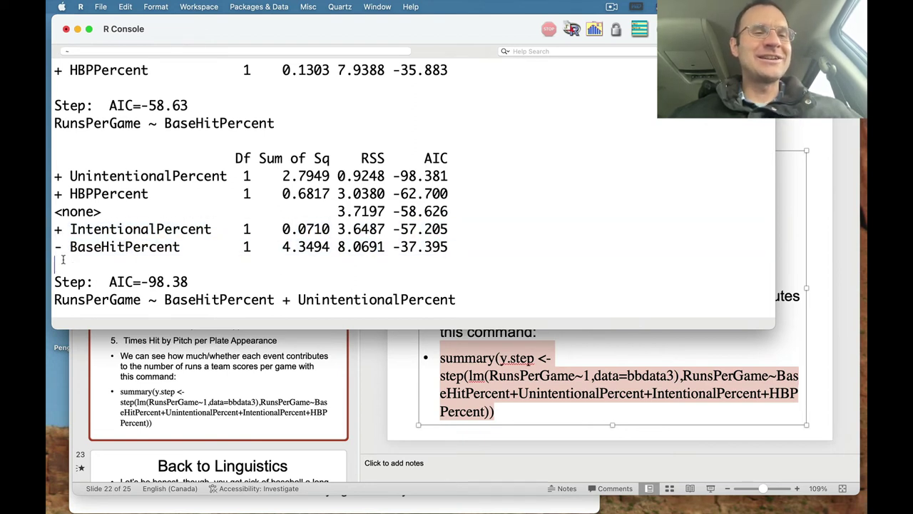
{"action": "triple_click", "coordinate": [56, 254]}
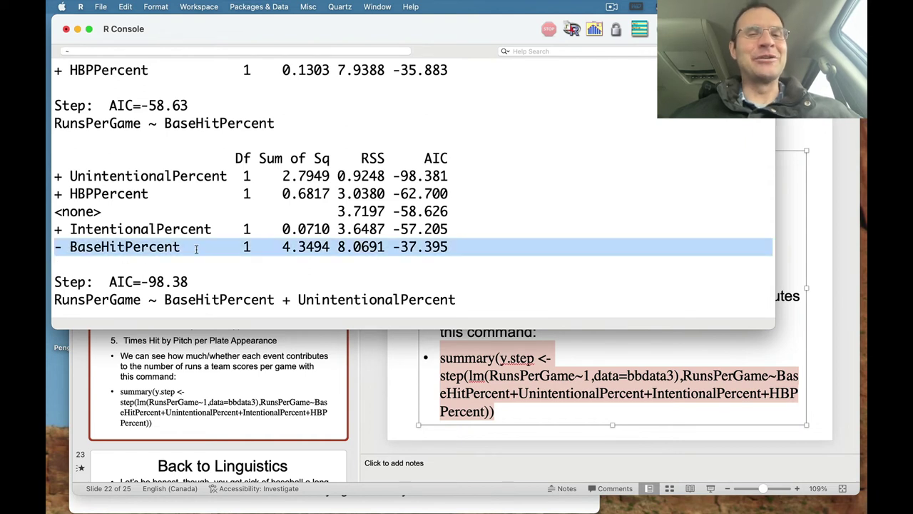
{"action": "left_click", "coordinate": [218, 248]}
{"action": "scroll", "coordinate": [328, 247], "scroll_direction": "down", "scroll_amount": 1}
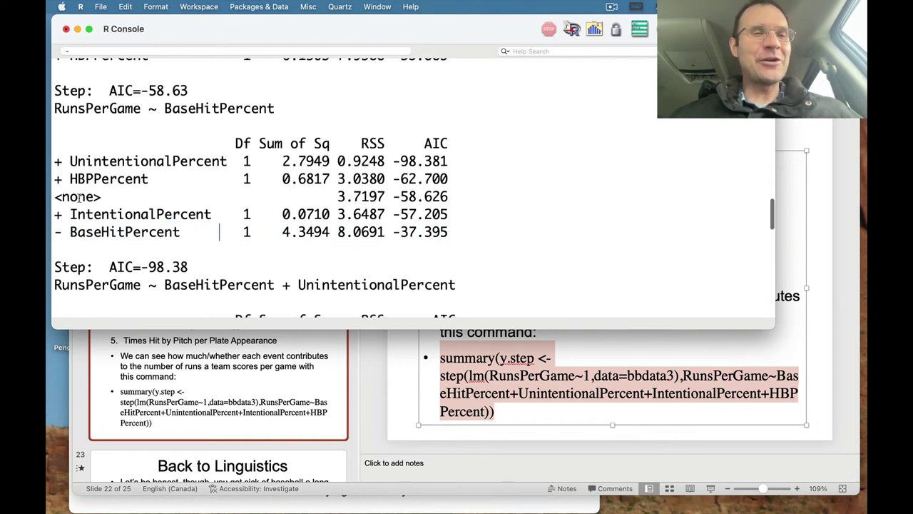
{"action": "triple_click", "coordinate": [56, 163]}
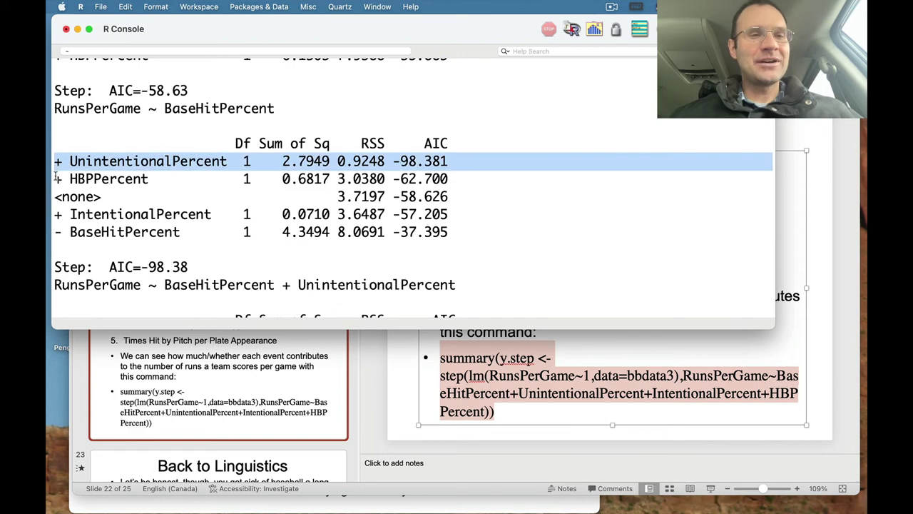
{"action": "left_click", "coordinate": [157, 190]}
{"action": "scroll", "coordinate": [157, 192], "scroll_direction": "down", "scroll_amount": 3}
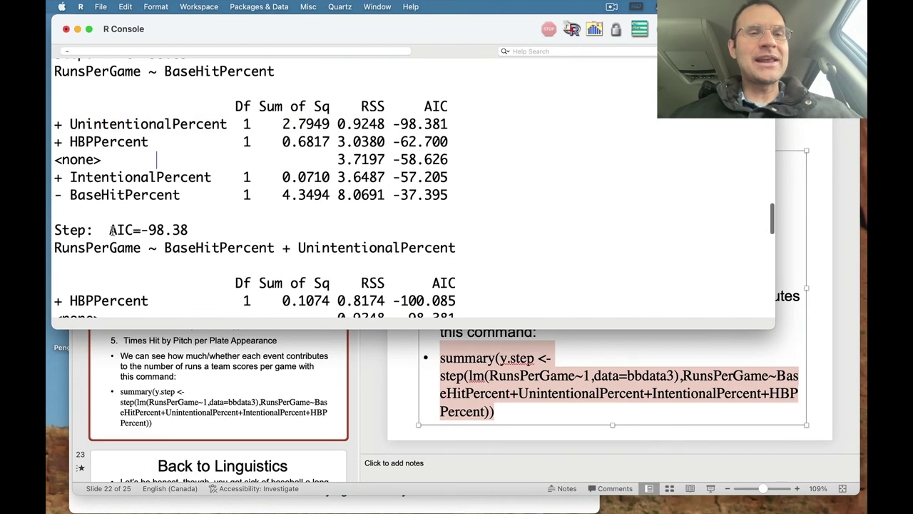
{"action": "left_click_drag", "start_coordinate": [109, 230], "coordinate": [186, 230]}
{"action": "left_click", "coordinate": [237, 217]}
{"action": "scroll", "coordinate": [236, 216], "scroll_direction": "down", "scroll_amount": 8}
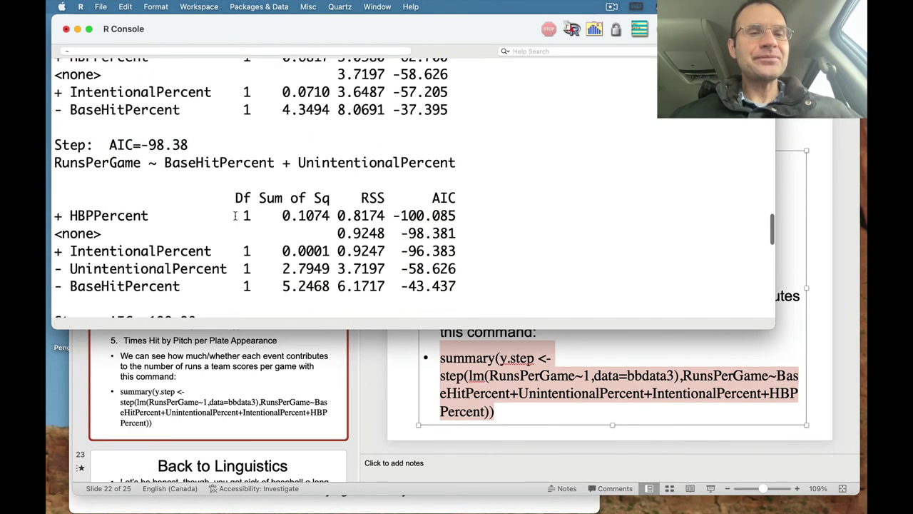
{"action": "scroll", "coordinate": [235, 216], "scroll_direction": "up", "scroll_amount": 1}
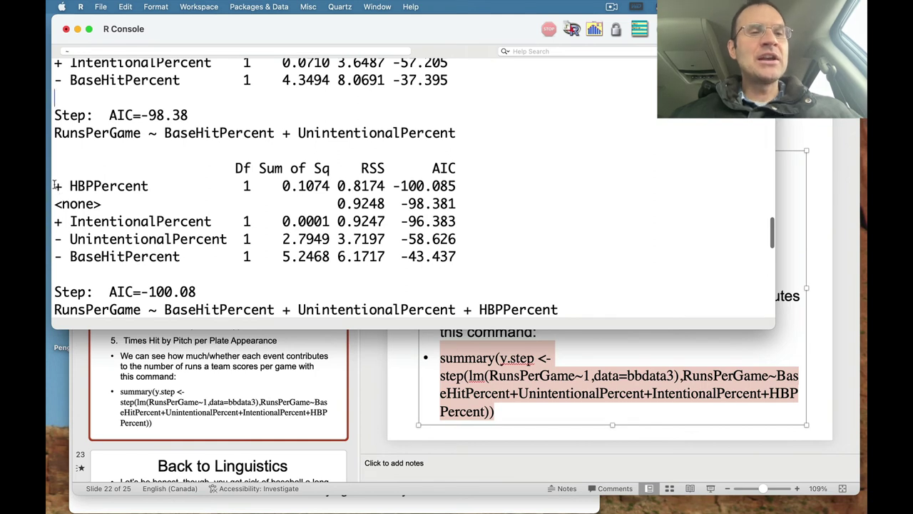
{"action": "left_click_drag", "start_coordinate": [56, 185], "coordinate": [55, 200]}
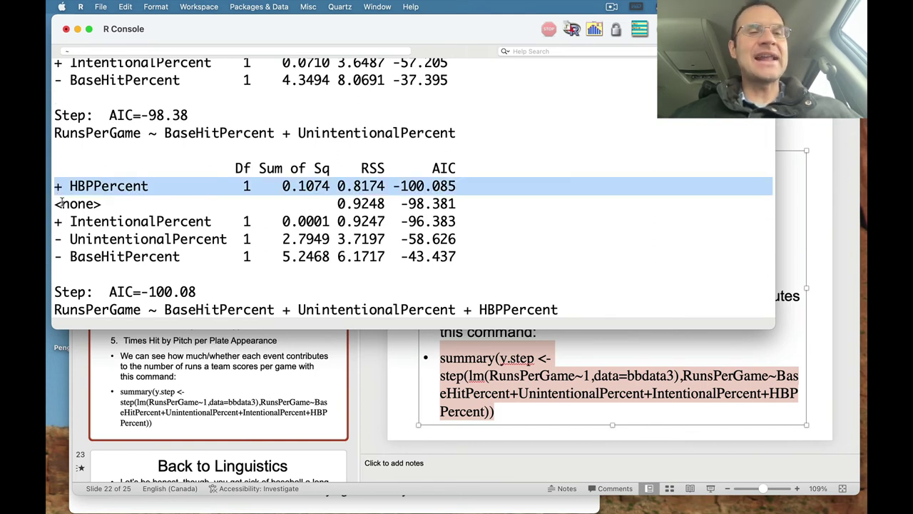
{"action": "left_click", "coordinate": [74, 206]}
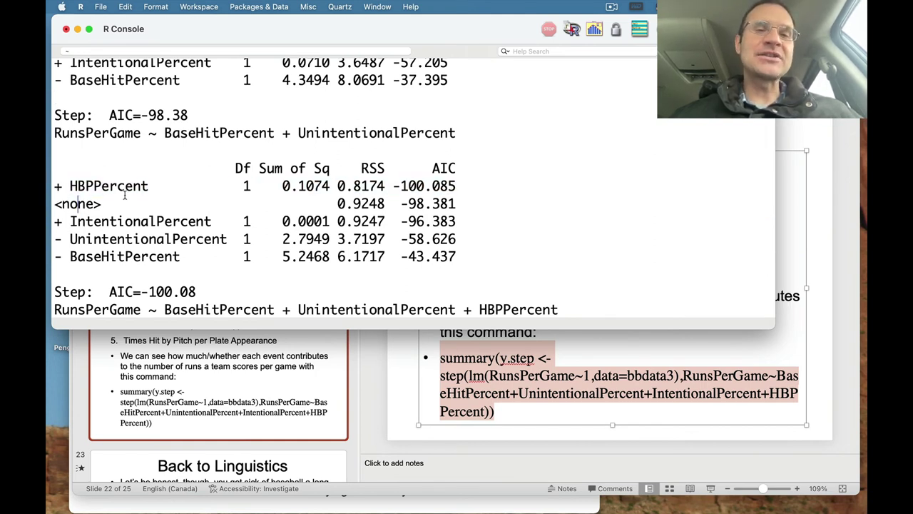
{"action": "left_click_drag", "start_coordinate": [396, 187], "coordinate": [462, 184]}
{"action": "left_click", "coordinate": [463, 184]}
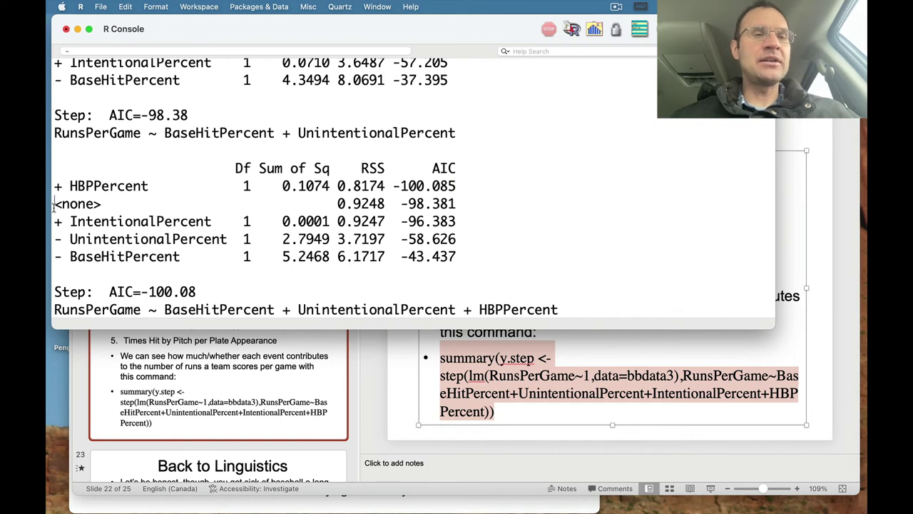
{"action": "left_click_drag", "start_coordinate": [55, 204], "coordinate": [460, 204]}
{"action": "left_click", "coordinate": [468, 204]}
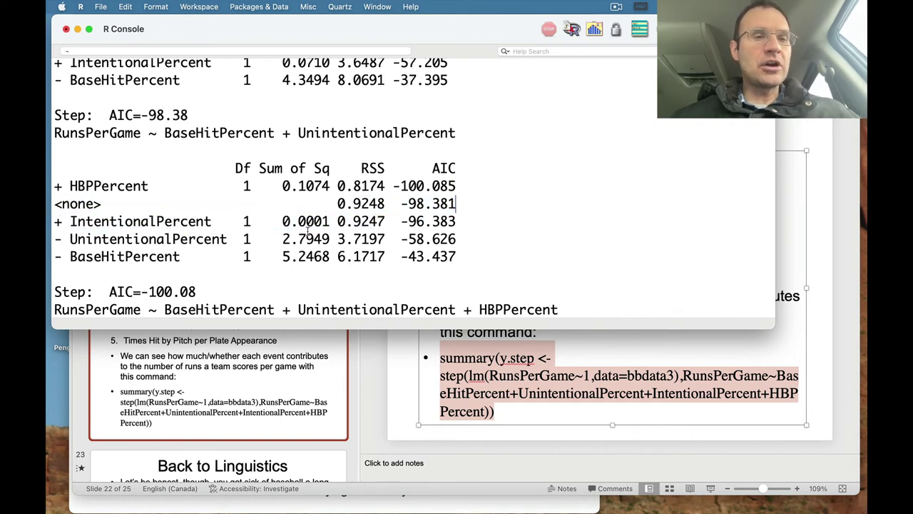
{"action": "scroll", "coordinate": [85, 234], "scroll_direction": "down", "scroll_amount": 5}
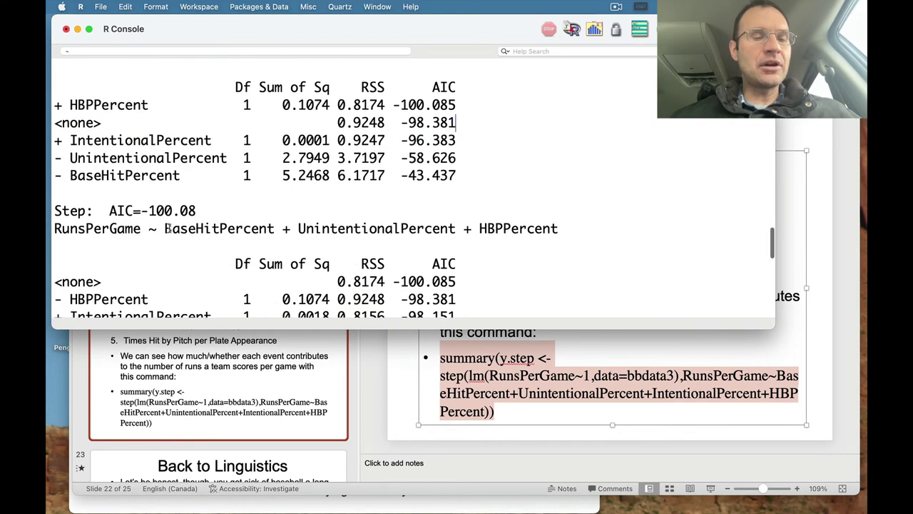
{"action": "left_click_drag", "start_coordinate": [160, 228], "coordinate": [553, 246]}
{"action": "left_click", "coordinate": [548, 263]}
{"action": "scroll", "coordinate": [536, 256], "scroll_direction": "down", "scroll_amount": 5}
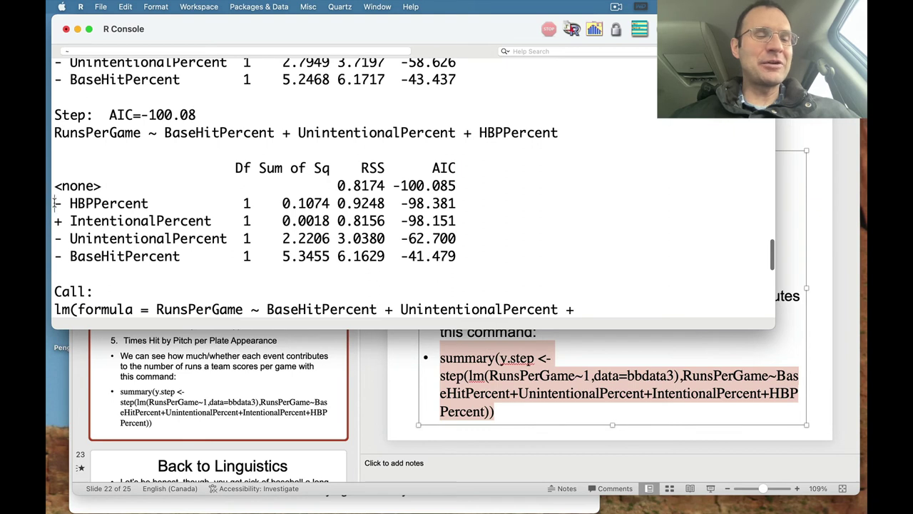
{"action": "left_click_drag", "start_coordinate": [55, 204], "coordinate": [56, 239]}
{"action": "left_click_drag", "start_coordinate": [56, 187], "coordinate": [108, 187]}
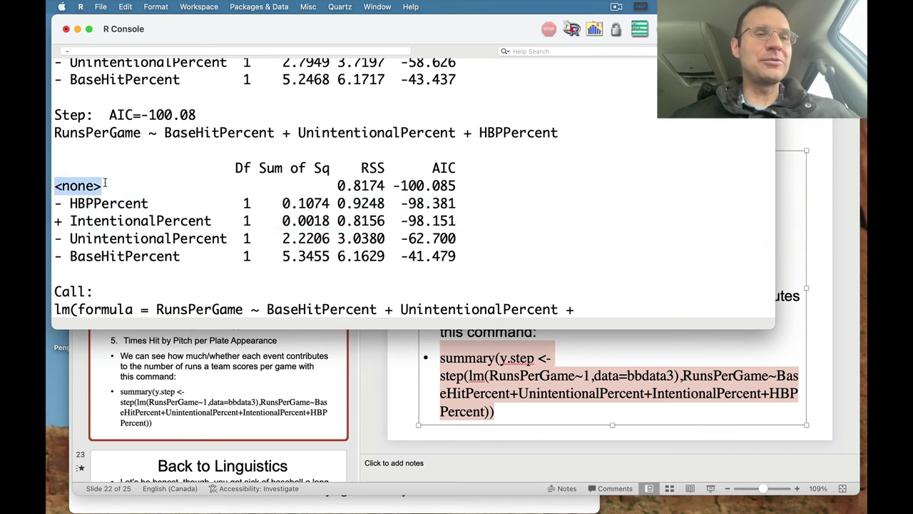
{"action": "left_click", "coordinate": [102, 214]}
{"action": "left_click_drag", "start_coordinate": [57, 203], "coordinate": [57, 271]}
{"action": "left_click", "coordinate": [89, 256]}
{"action": "left_click_drag", "start_coordinate": [56, 203], "coordinate": [151, 203]}
{"action": "left_click_drag", "start_coordinate": [60, 235], "coordinate": [224, 238]}
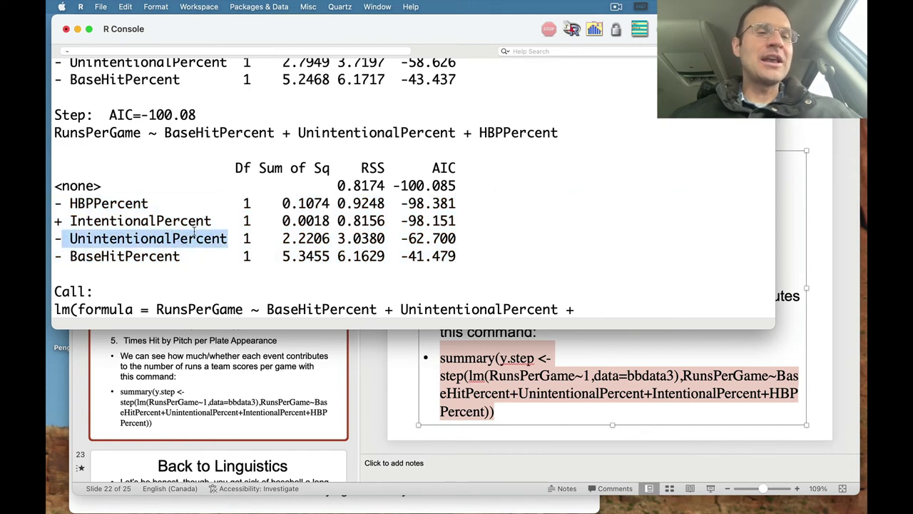
{"action": "left_click", "coordinate": [172, 221]}
{"action": "left_click_drag", "start_coordinate": [55, 222], "coordinate": [59, 223]}
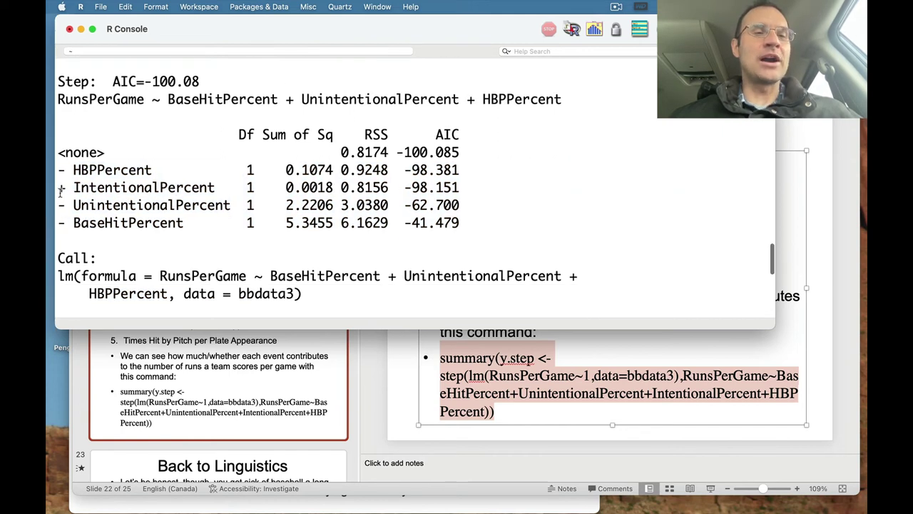
{"action": "left_click_drag", "start_coordinate": [61, 190], "coordinate": [224, 188]}
{"action": "left_click", "coordinate": [269, 187]}
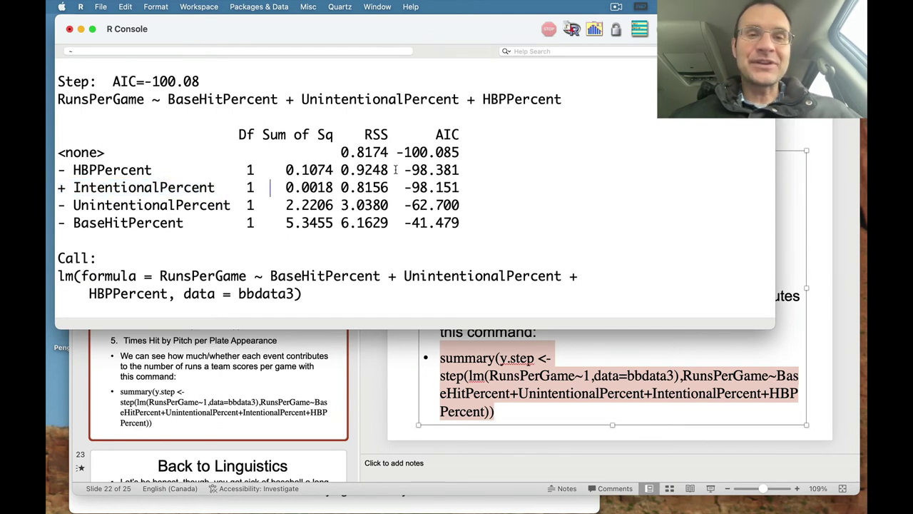
{"action": "left_click_drag", "start_coordinate": [398, 152], "coordinate": [484, 152]}
{"action": "left_click", "coordinate": [484, 151]}
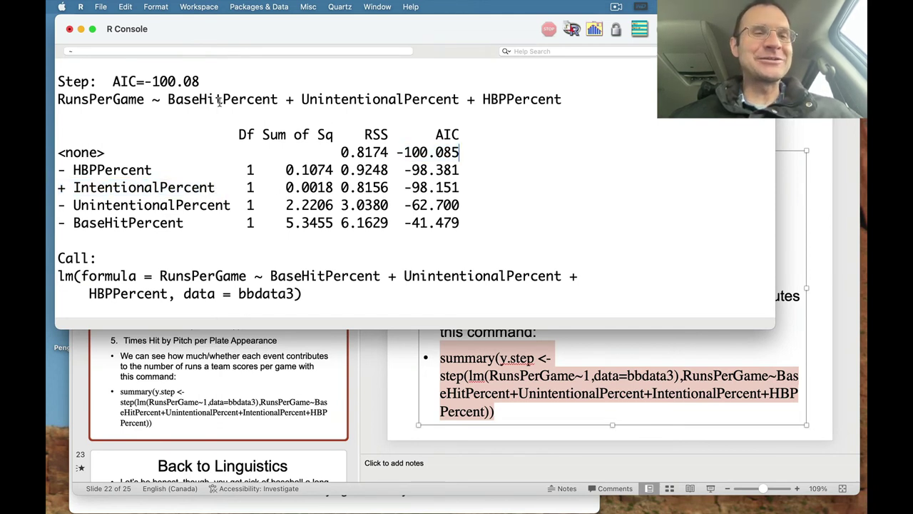
{"action": "left_click_drag", "start_coordinate": [166, 97], "coordinate": [592, 100]}
{"action": "left_click", "coordinate": [524, 153]}
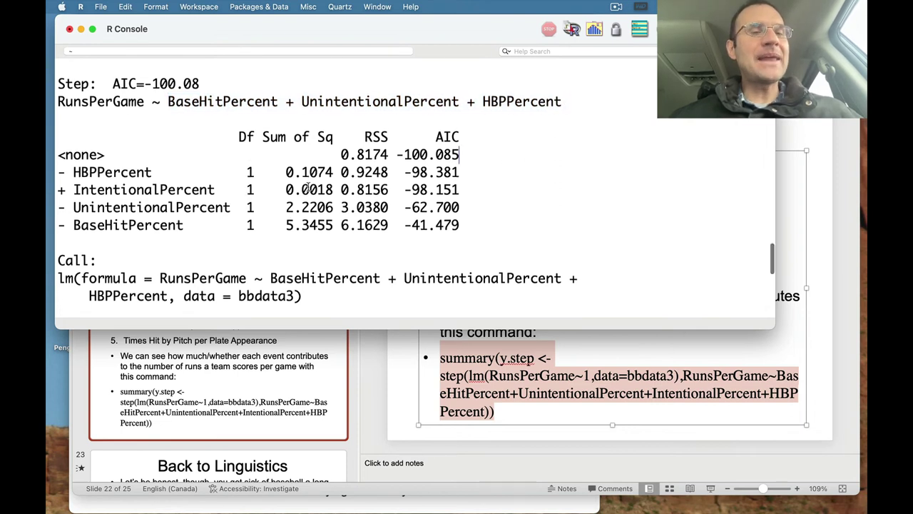
{"action": "scroll", "coordinate": [309, 187], "scroll_direction": "up", "scroll_amount": 1}
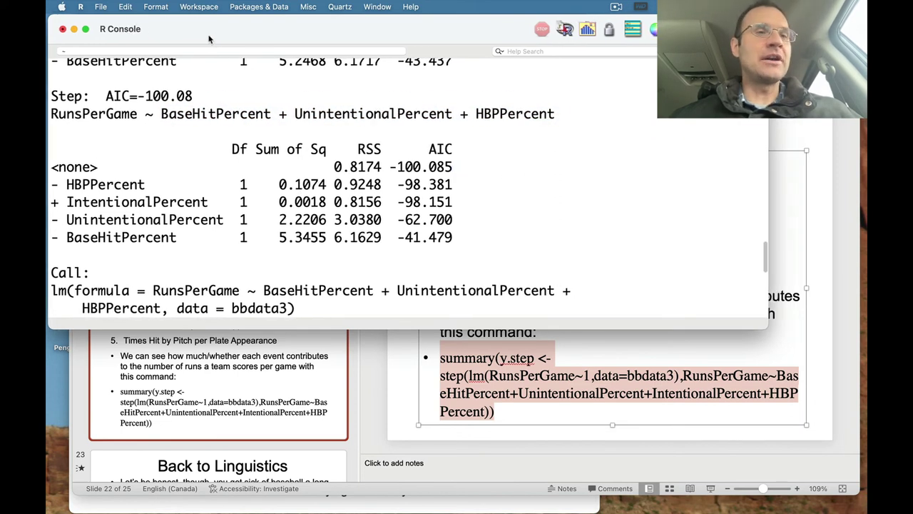
{"action": "left_click_drag", "start_coordinate": [215, 29], "coordinate": [208, 29]}
{"action": "scroll", "coordinate": [239, 203], "scroll_direction": "down", "scroll_amount": 5}
{"action": "scroll", "coordinate": [239, 202], "scroll_direction": "down", "scroll_amount": 3}
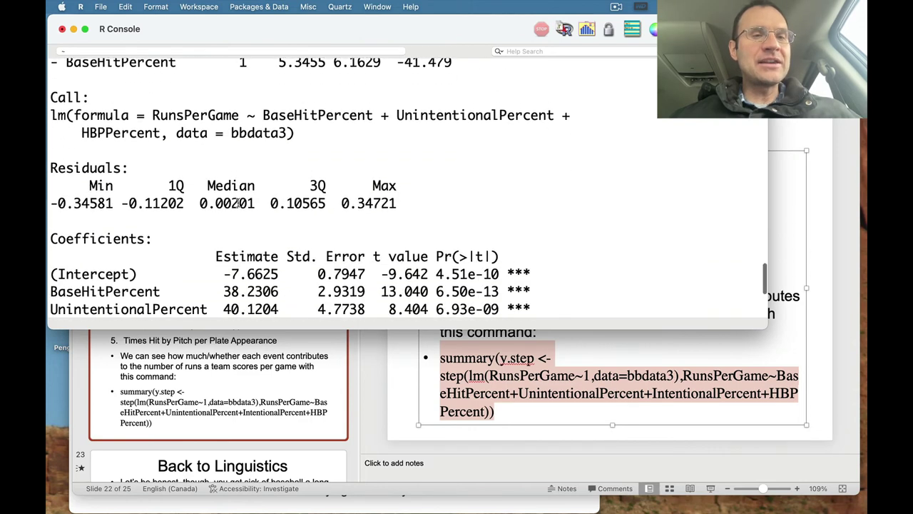
{"action": "scroll", "coordinate": [232, 199], "scroll_direction": "up", "scroll_amount": 8}
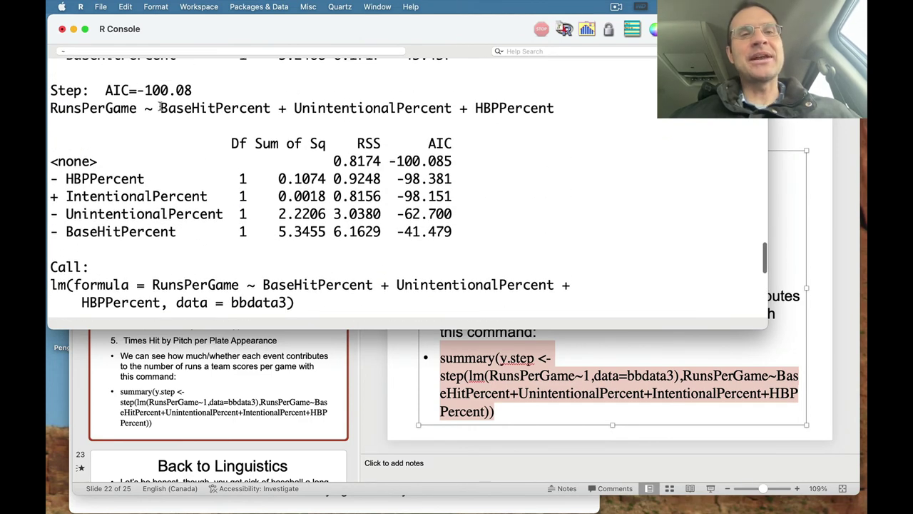
{"action": "left_click_drag", "start_coordinate": [160, 105], "coordinate": [212, 108]}
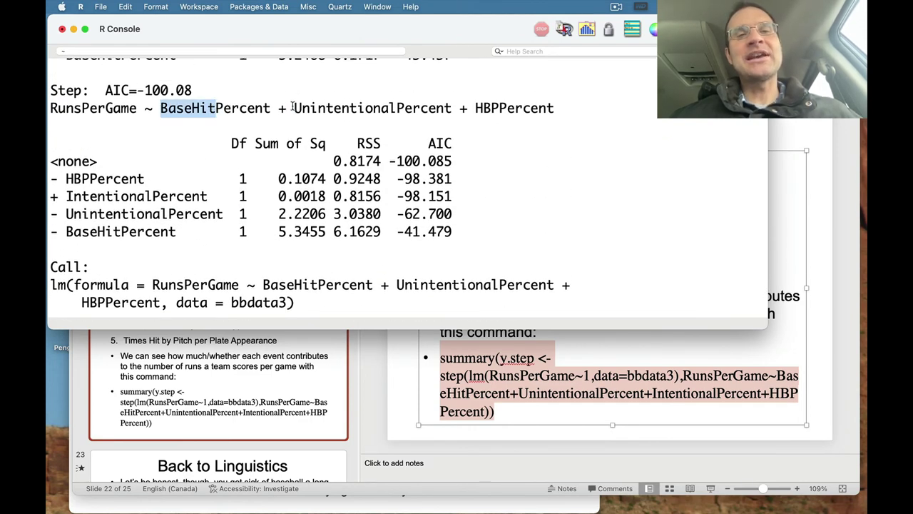
{"action": "left_click_drag", "start_coordinate": [292, 107], "coordinate": [397, 107]}
{"action": "left_click", "coordinate": [482, 108]}
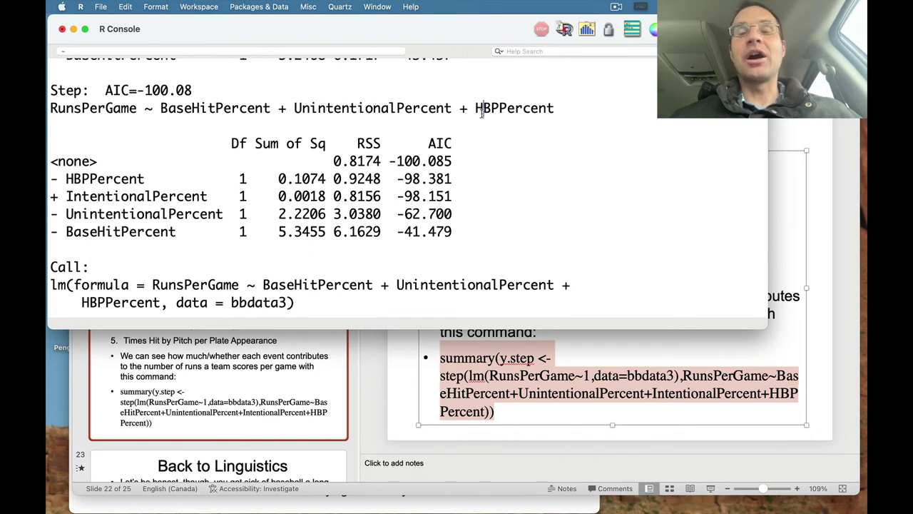
{"action": "left_click_drag", "start_coordinate": [472, 105], "coordinate": [505, 108]}
{"action": "left_click", "coordinate": [487, 142]}
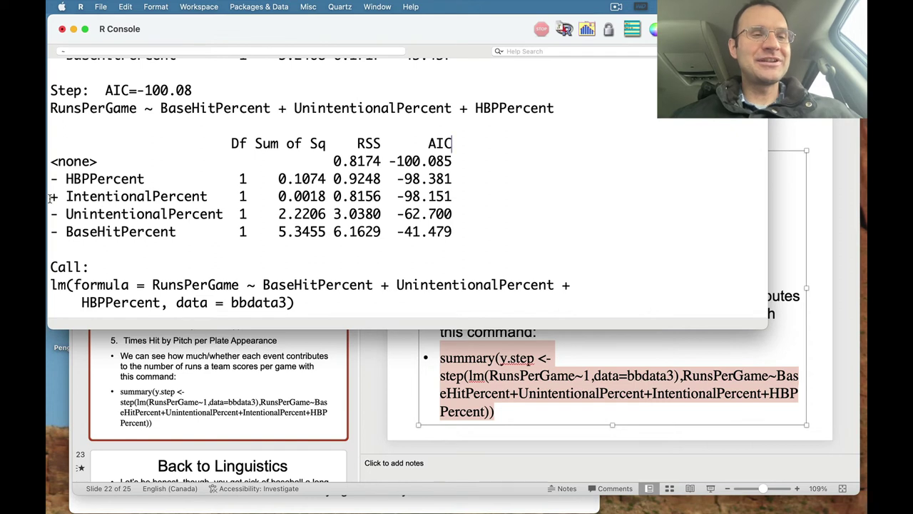
{"action": "left_click_drag", "start_coordinate": [52, 196], "coordinate": [154, 196]}
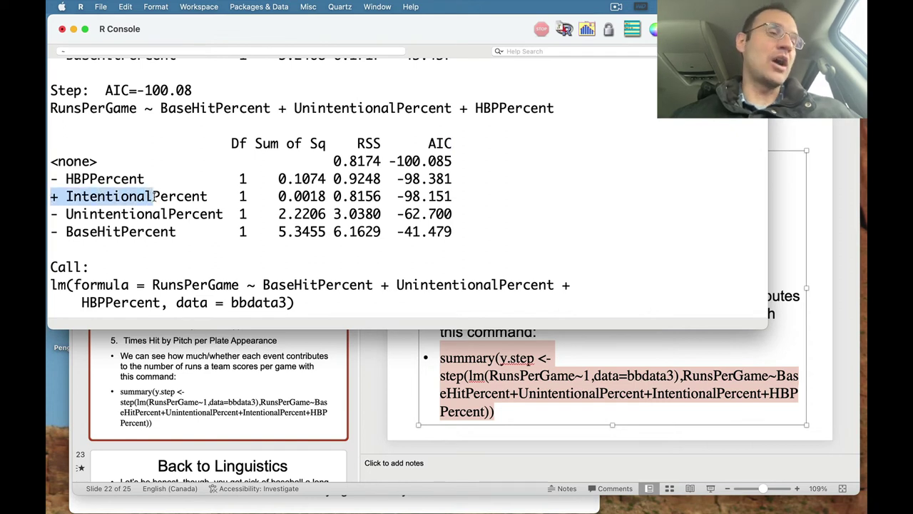
{"action": "left_click", "coordinate": [177, 202]}
{"action": "scroll", "coordinate": [175, 203], "scroll_direction": "down", "scroll_amount": 1}
{"action": "scroll", "coordinate": [176, 203], "scroll_direction": "up", "scroll_amount": 1}
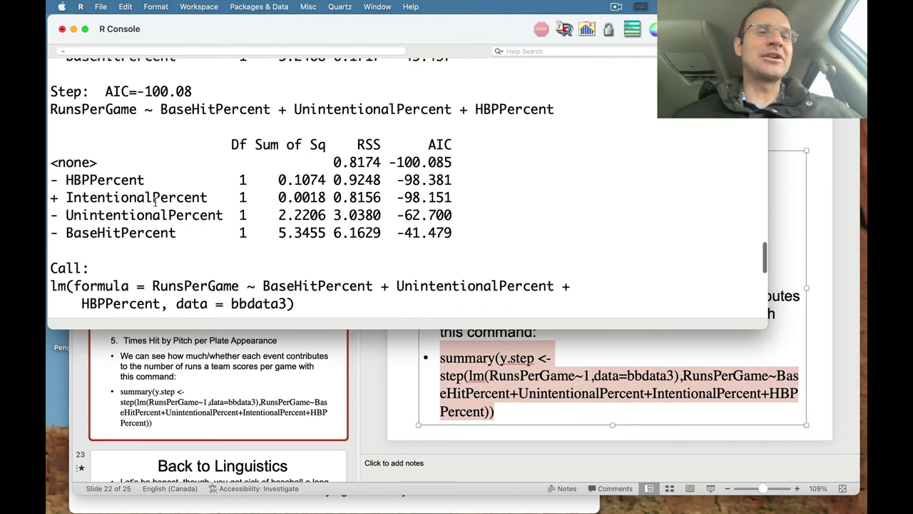
{"action": "scroll", "coordinate": [155, 203], "scroll_direction": "down", "scroll_amount": 5}
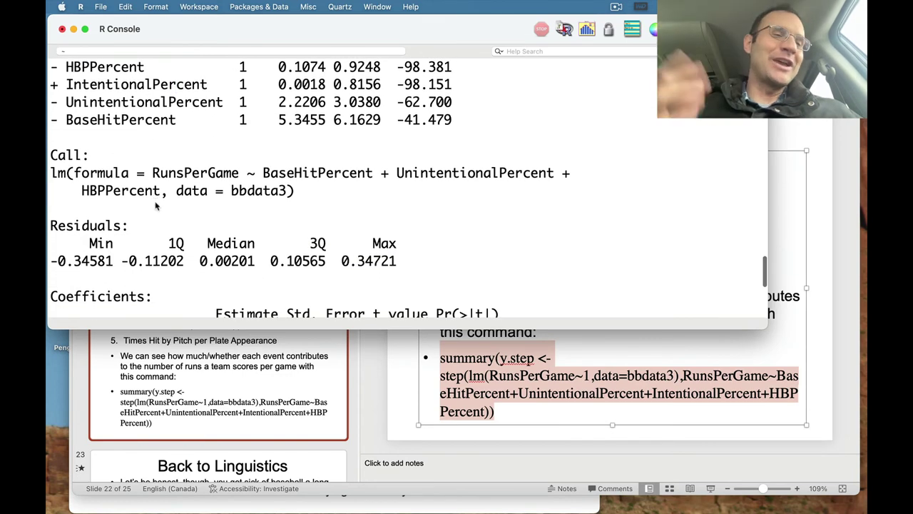
{"action": "scroll", "coordinate": [184, 173], "scroll_direction": "down", "scroll_amount": 2}
{"action": "scroll", "coordinate": [183, 173], "scroll_direction": "down", "scroll_amount": 2}
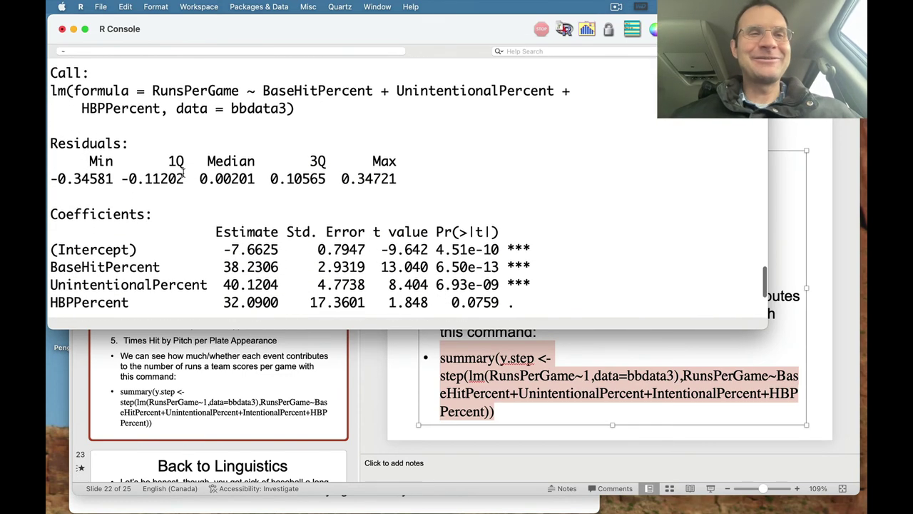
{"action": "scroll", "coordinate": [183, 172], "scroll_direction": "up", "scroll_amount": 5}
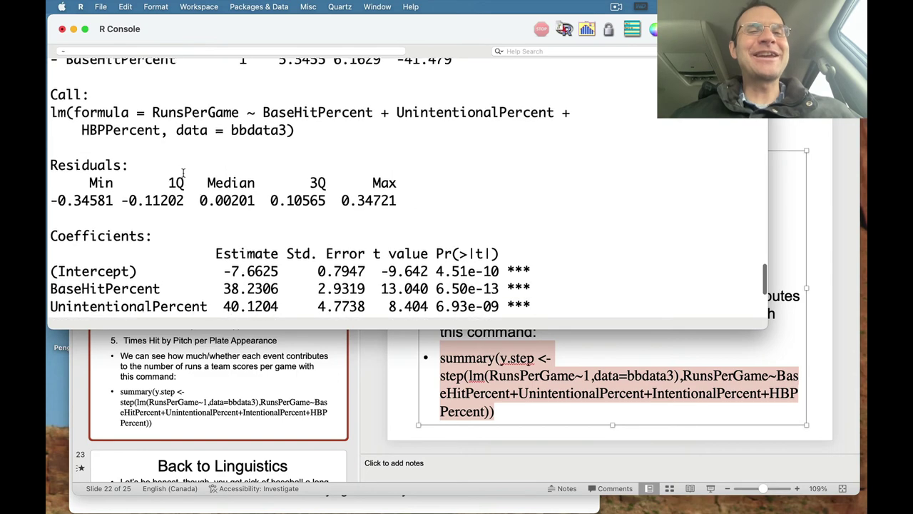
{"action": "scroll", "coordinate": [183, 173], "scroll_direction": "up", "scroll_amount": 6}
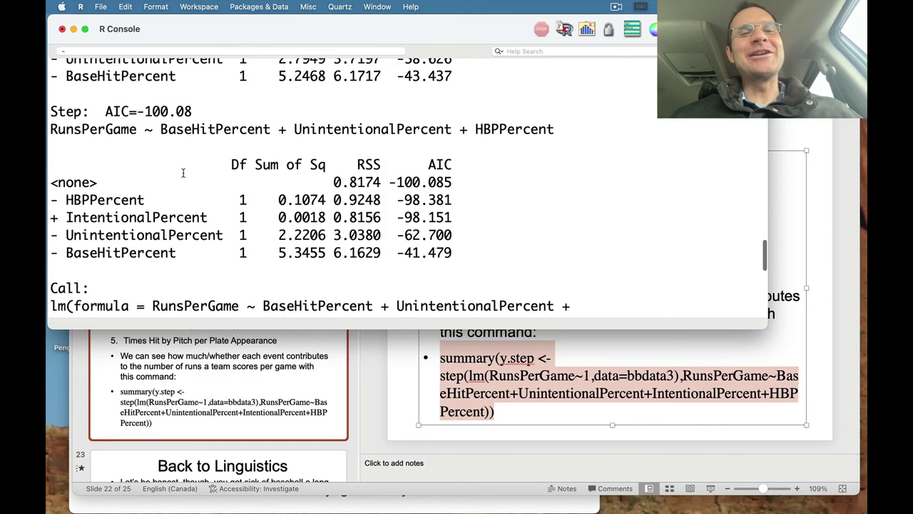
{"action": "scroll", "coordinate": [119, 185], "scroll_direction": "down", "scroll_amount": 10}
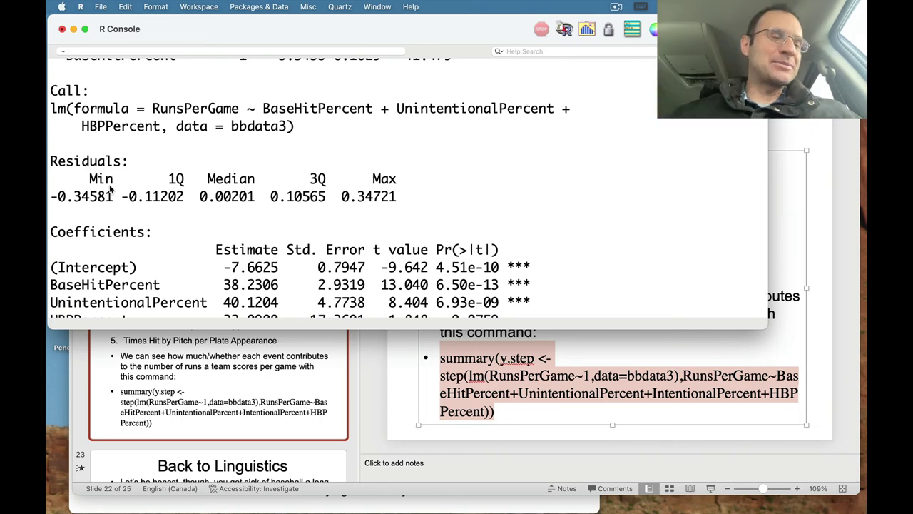
{"action": "scroll", "coordinate": [112, 148], "scroll_direction": "down", "scroll_amount": 2}
{"action": "scroll", "coordinate": [86, 192], "scroll_direction": "down", "scroll_amount": 1}
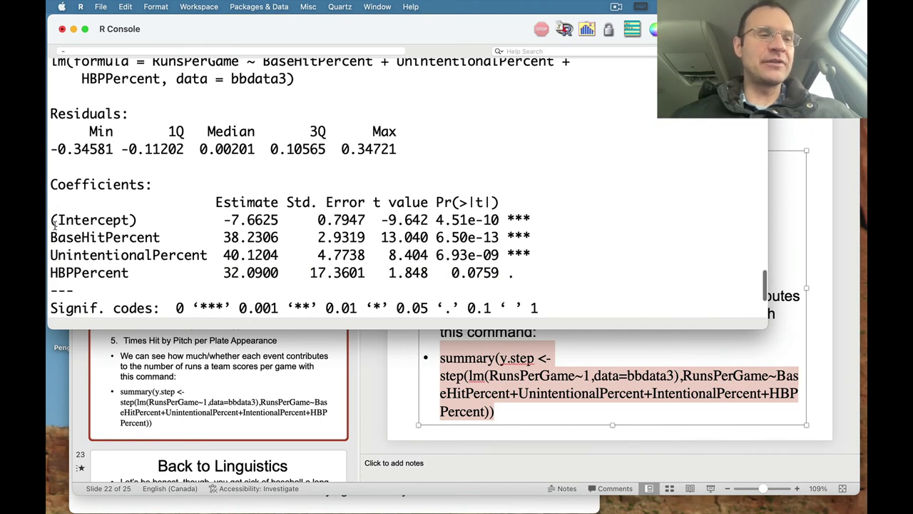
{"action": "left_click_drag", "start_coordinate": [51, 220], "coordinate": [153, 220]}
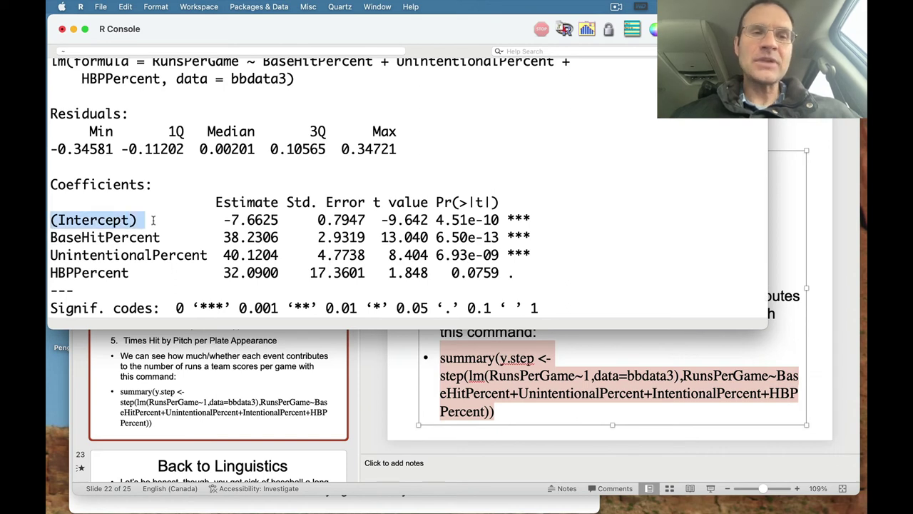
{"action": "left_click", "coordinate": [176, 219]}
{"action": "left_click_drag", "start_coordinate": [221, 220], "coordinate": [268, 222]}
{"action": "left_click", "coordinate": [282, 219]}
{"action": "left_click", "coordinate": [300, 222]}
{"action": "scroll", "coordinate": [282, 246], "scroll_direction": "down", "scroll_amount": 2}
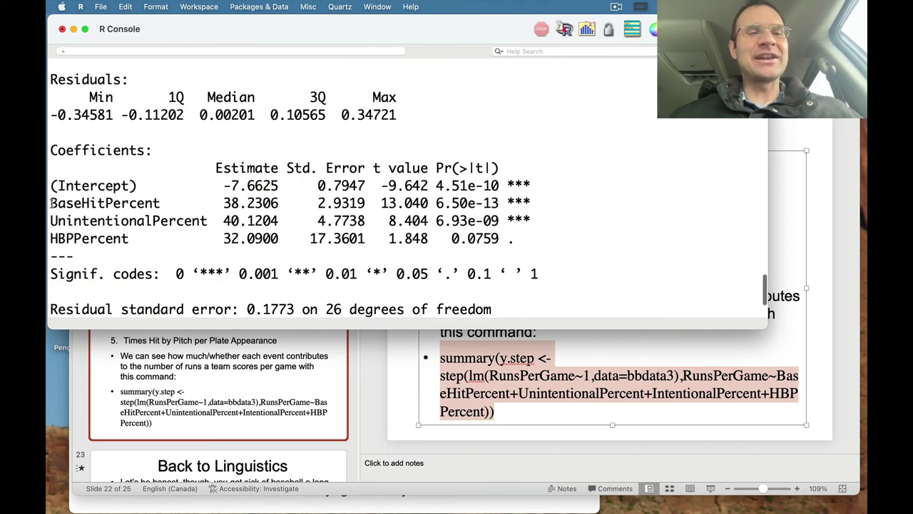
{"action": "left_click_drag", "start_coordinate": [51, 203], "coordinate": [53, 221]}
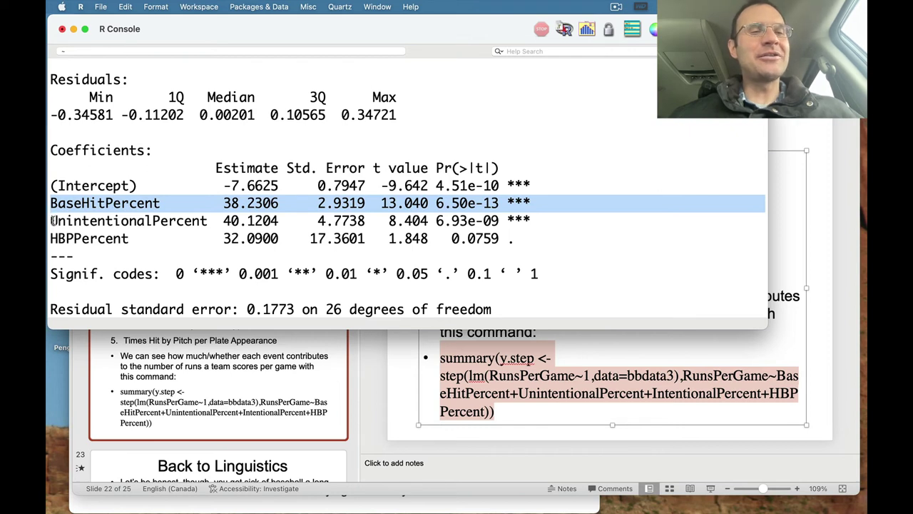
{"action": "double_click", "coordinate": [52, 220]}
{"action": "left_click", "coordinate": [91, 203]}
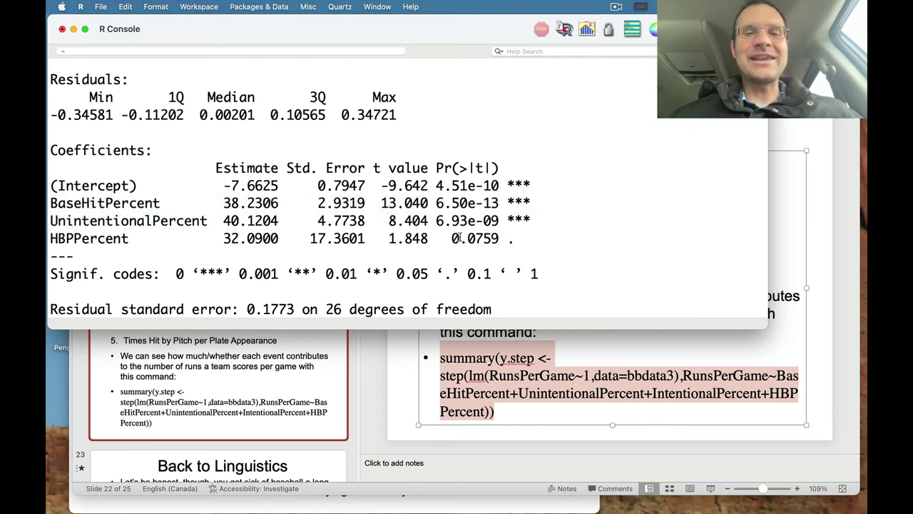
{"action": "left_click_drag", "start_coordinate": [453, 239], "coordinate": [485, 242]}
{"action": "left_click", "coordinate": [520, 238]}
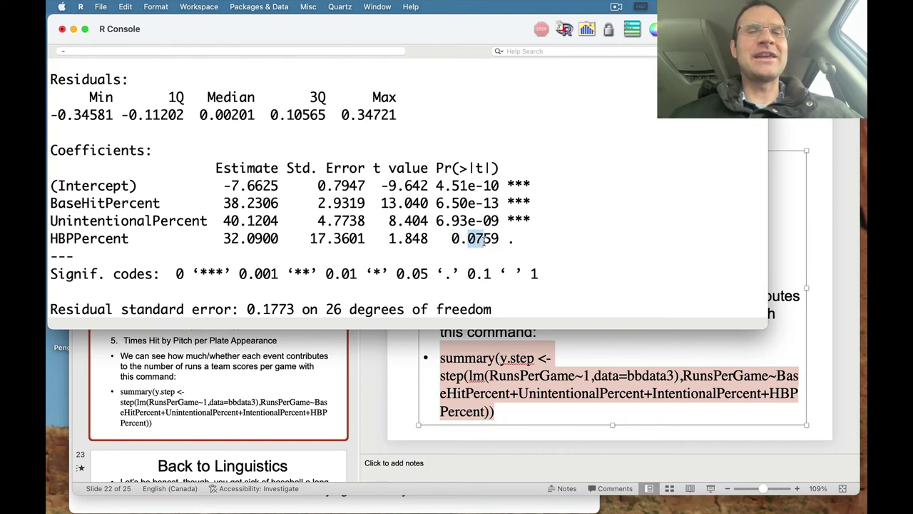
{"action": "left_click", "coordinate": [490, 243]}
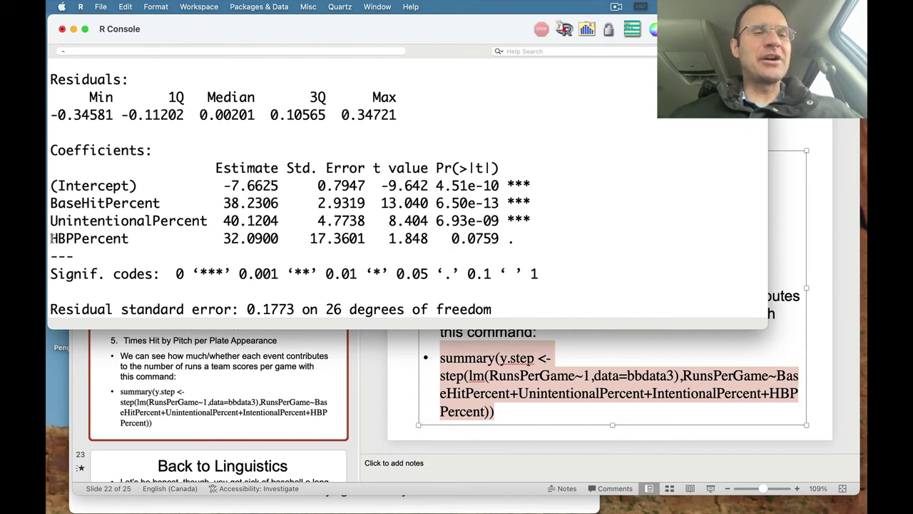
{"action": "left_click_drag", "start_coordinate": [51, 238], "coordinate": [50, 250]}
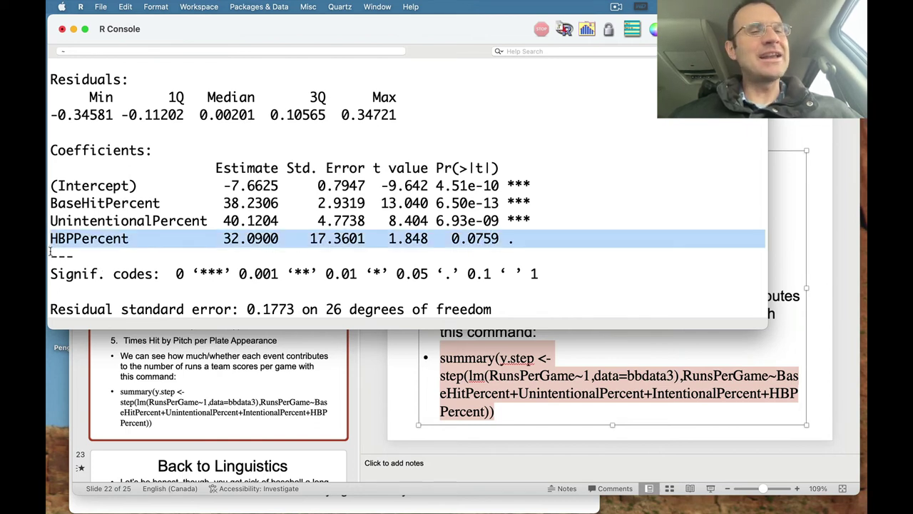
{"action": "left_click", "coordinate": [204, 199]}
{"action": "scroll", "coordinate": [204, 200], "scroll_direction": "down", "scroll_amount": 4}
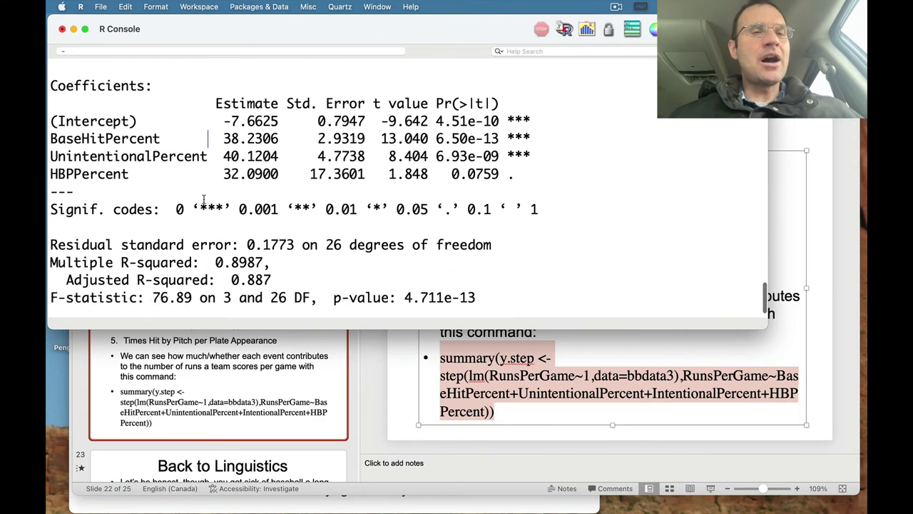
{"action": "scroll", "coordinate": [205, 200], "scroll_direction": "down", "scroll_amount": 1}
{"action": "scroll", "coordinate": [204, 200], "scroll_direction": "up", "scroll_amount": 15}
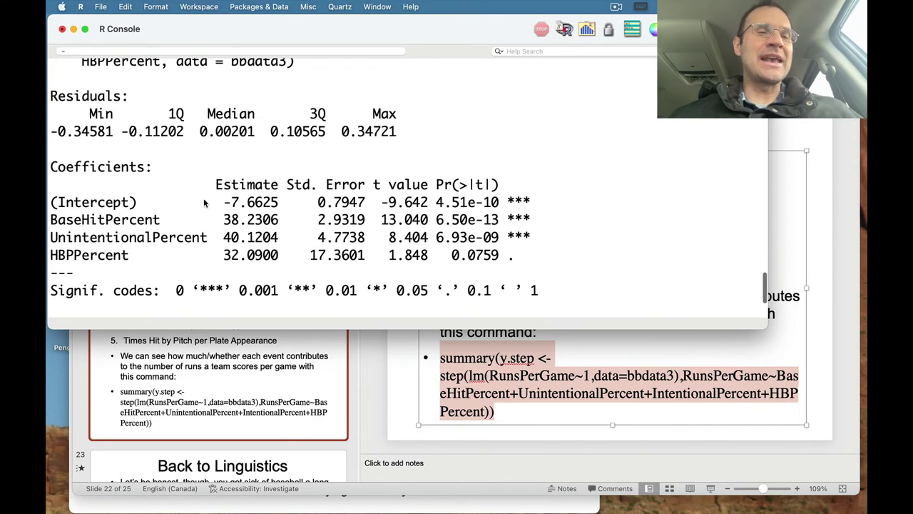
{"action": "scroll", "coordinate": [204, 202], "scroll_direction": "down", "scroll_amount": 11}
{"action": "scroll", "coordinate": [204, 202], "scroll_direction": "down", "scroll_amount": 4}
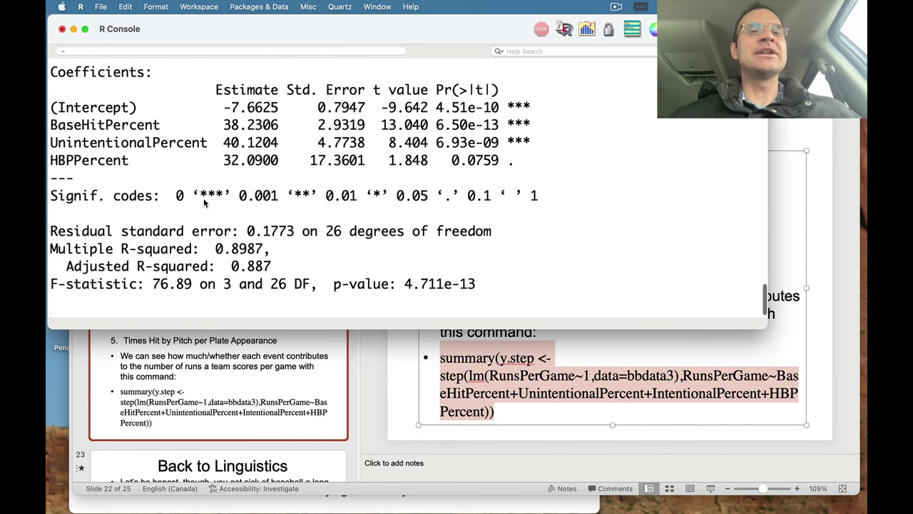
{"action": "scroll", "coordinate": [204, 203], "scroll_direction": "down", "scroll_amount": 1}
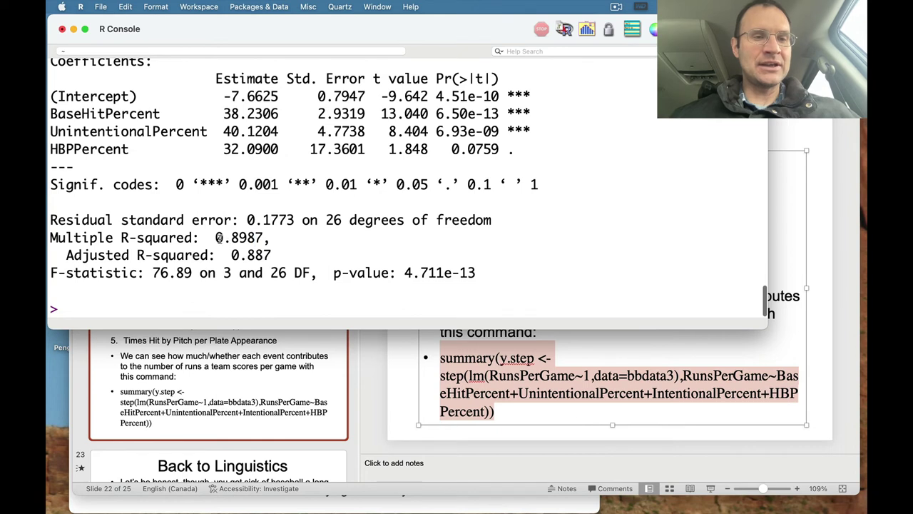
{"action": "left_click_drag", "start_coordinate": [215, 237], "coordinate": [263, 236]}
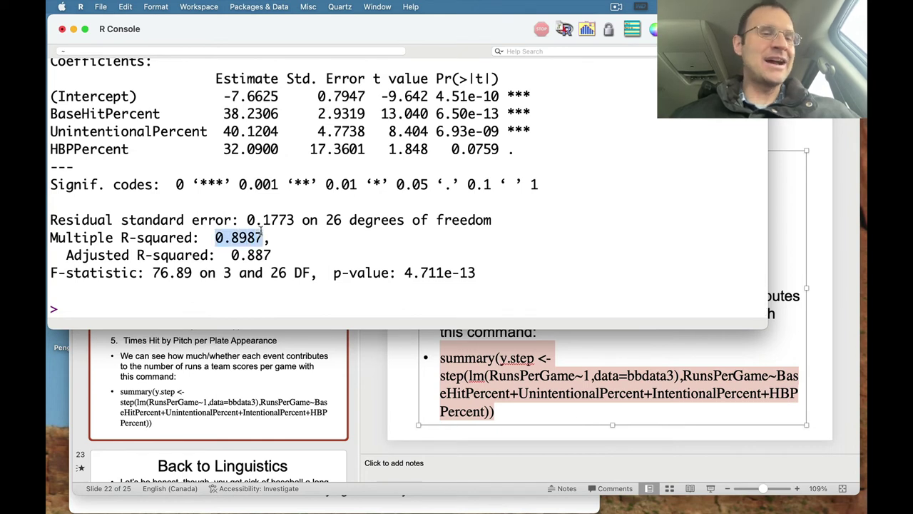
{"action": "left_click", "coordinate": [289, 237]}
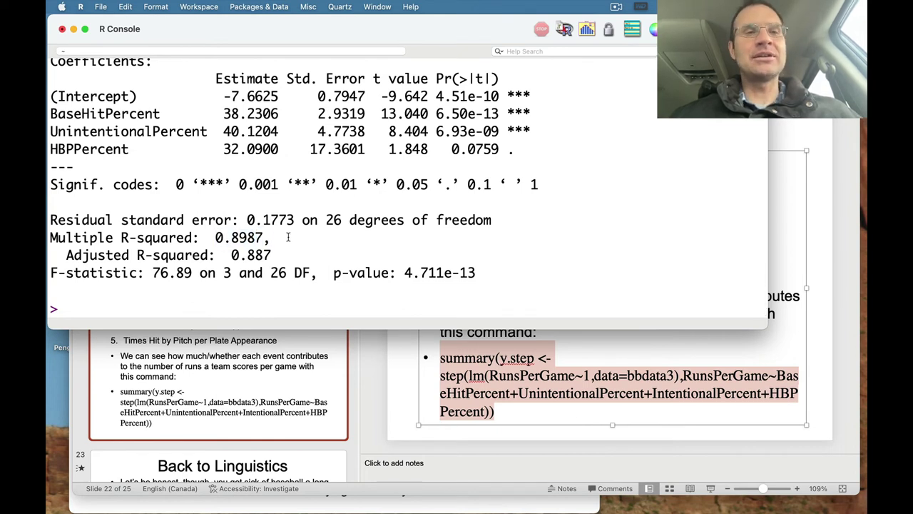
{"action": "scroll", "coordinate": [288, 237], "scroll_direction": "up", "scroll_amount": 4}
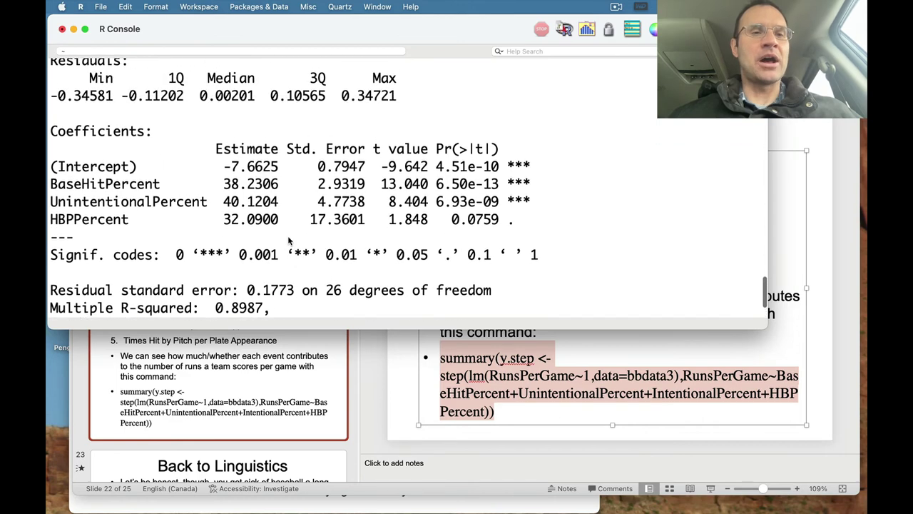